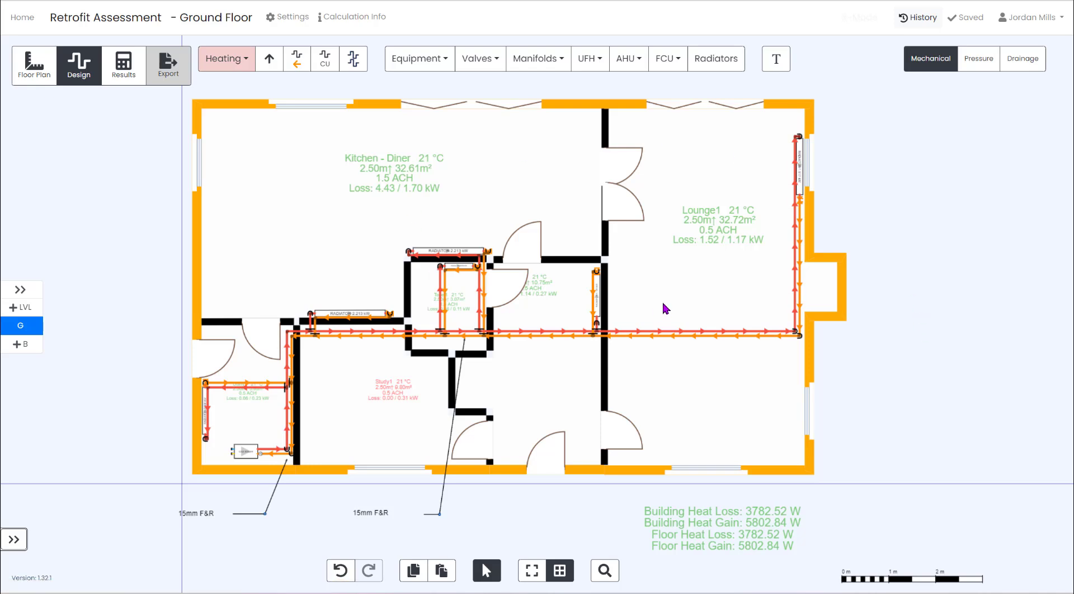
Zoom around the ground-floor heating plan to find the gas boiler.
{"action": "scroll", "coordinate": [750, 542], "scroll_direction": "up", "scroll_amount": 4}
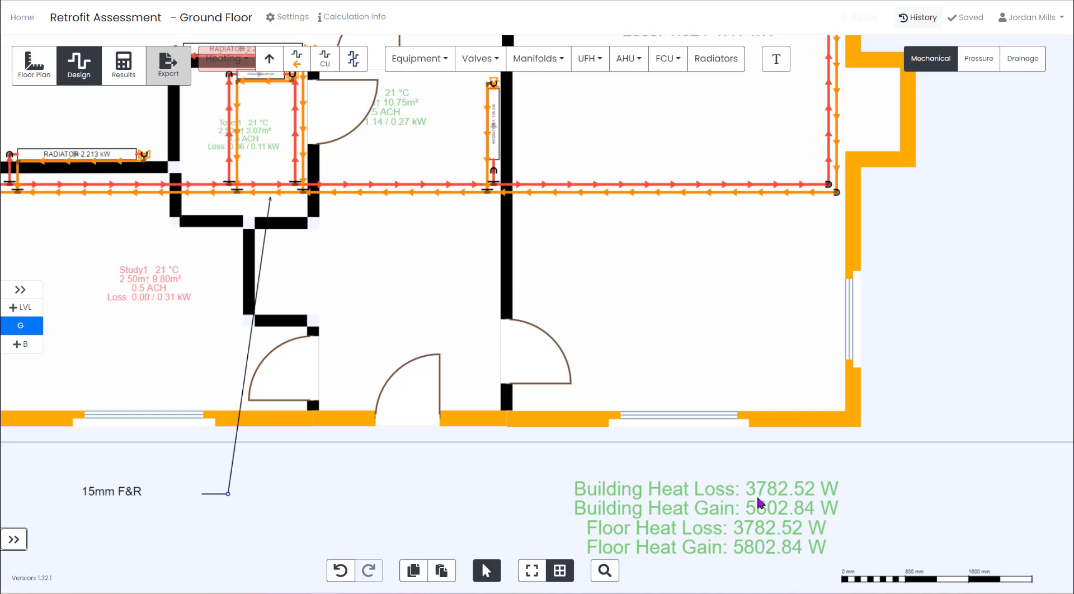
{"action": "scroll", "coordinate": [836, 493], "scroll_direction": "down", "scroll_amount": 4}
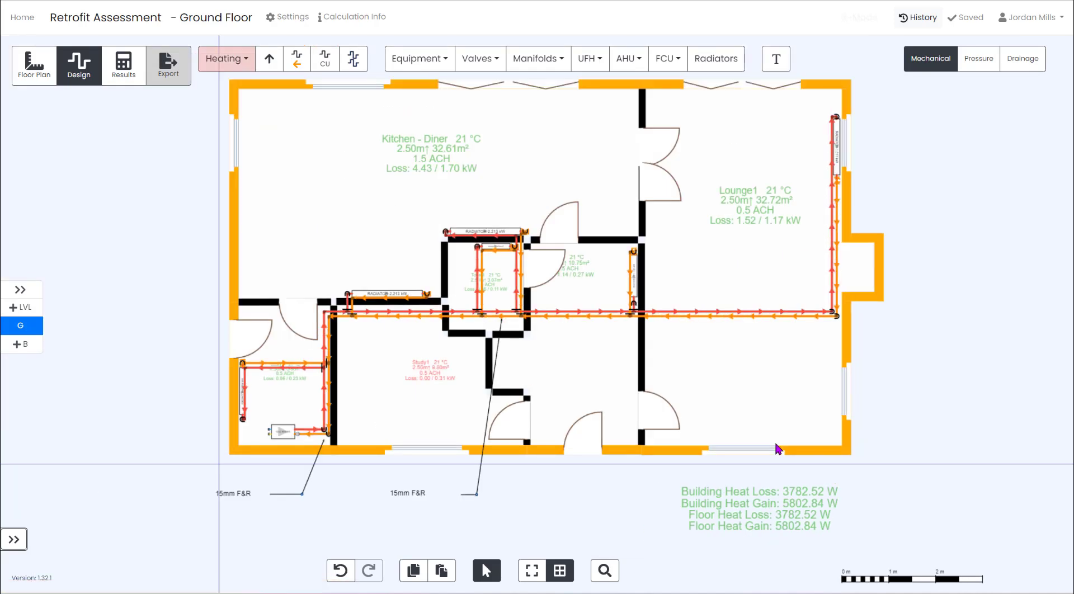
{"action": "scroll", "coordinate": [315, 419], "scroll_direction": "up", "scroll_amount": 3}
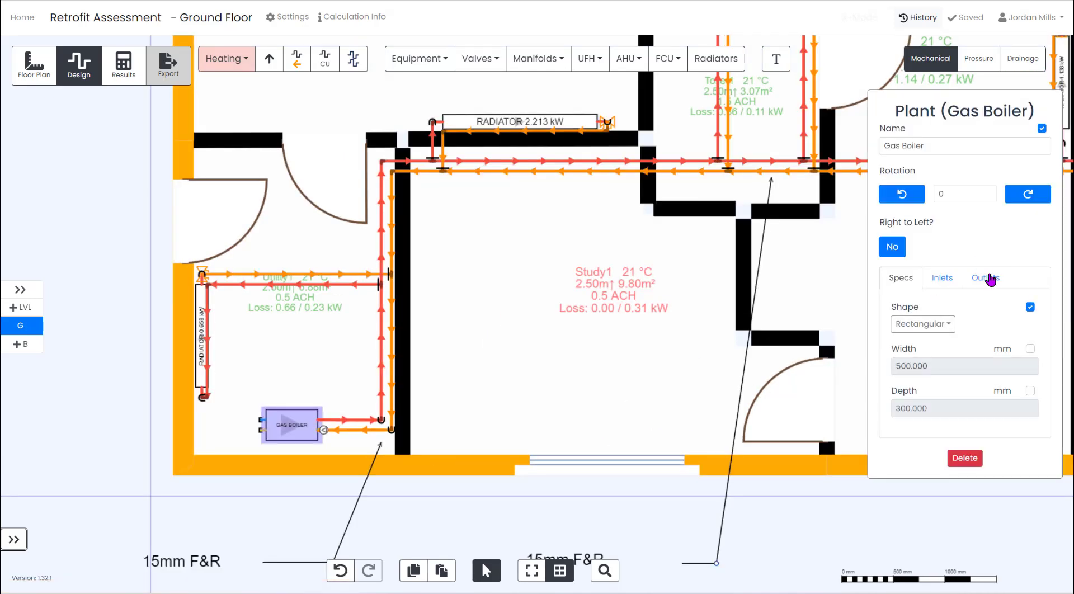
Check the gas boiler's Outlets settings, then deselect it and zoom to Study1.
{"action": "left_click", "coordinate": [993, 283]}
{"action": "scroll", "coordinate": [976, 358], "scroll_direction": "down", "scroll_amount": 3}
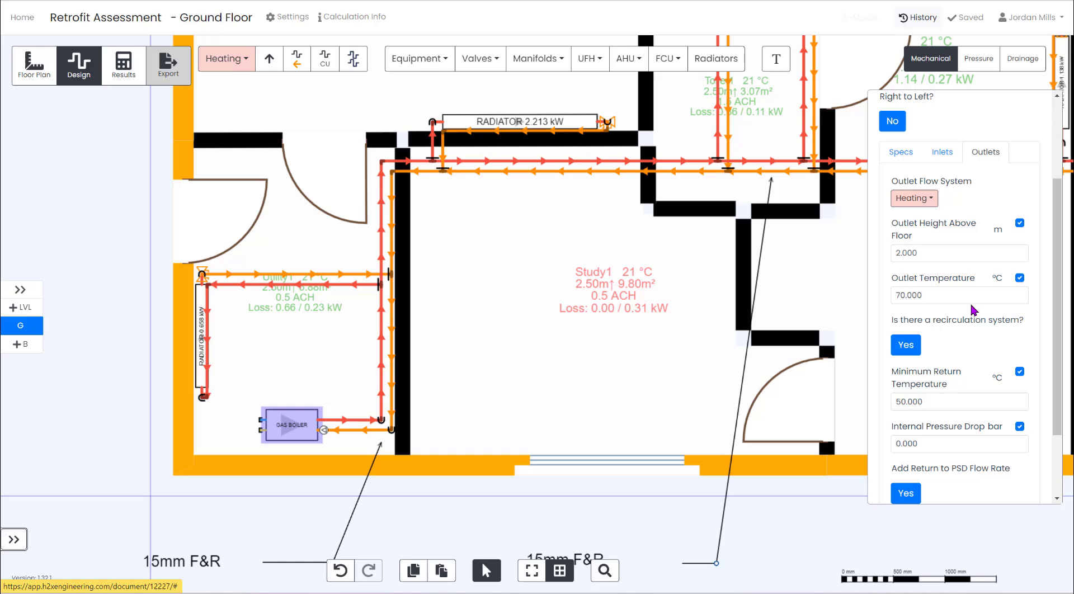
{"action": "left_click", "coordinate": [653, 520]}
{"action": "scroll", "coordinate": [427, 331], "scroll_direction": "down", "scroll_amount": 4}
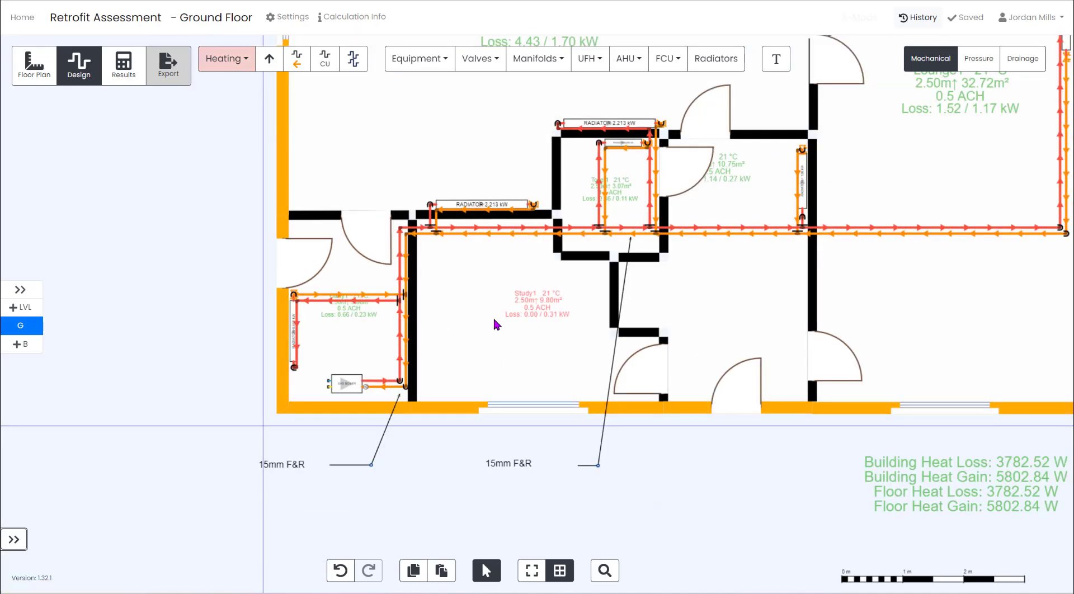
{"action": "scroll", "coordinate": [549, 334], "scroll_direction": "up", "scroll_amount": 5}
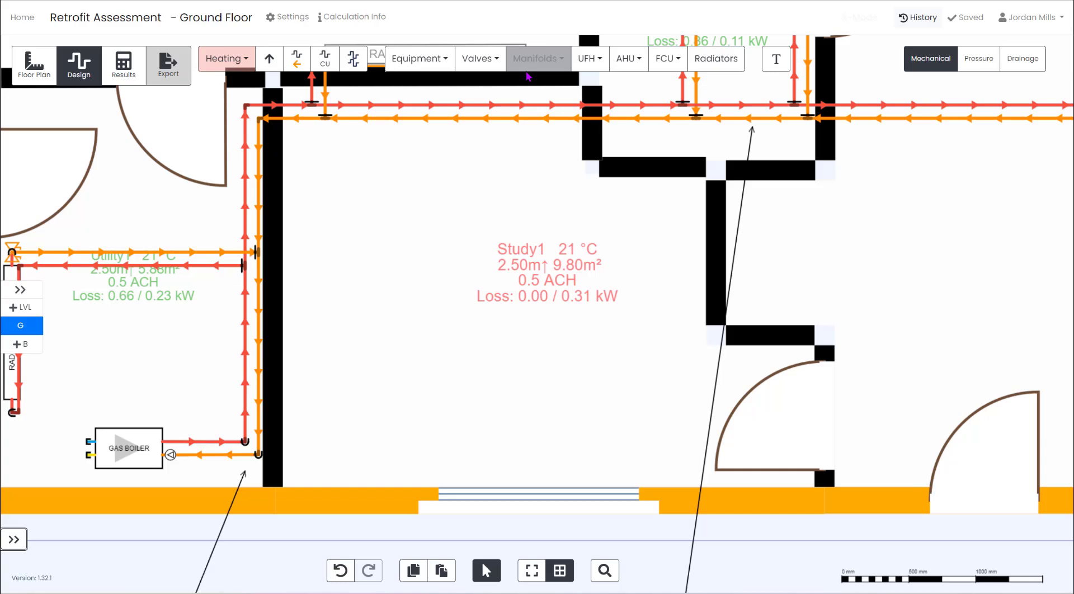
Place a type 22, 0.900 × 0.600 m radiator on Study1's outer wall, piped to the mains.
{"action": "left_click", "coordinate": [730, 61]}
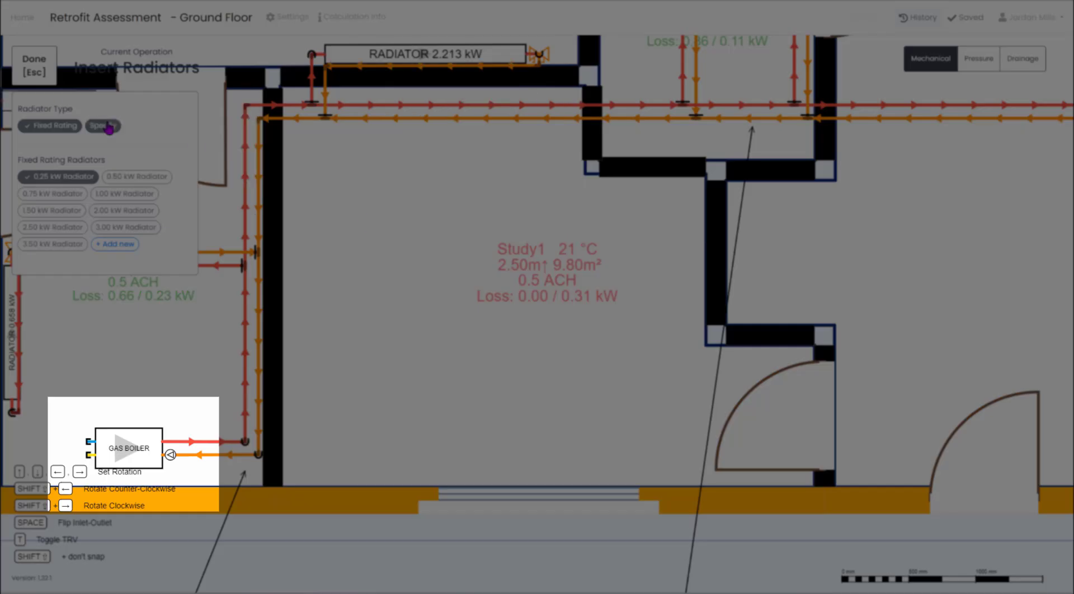
{"action": "left_click", "coordinate": [108, 126]}
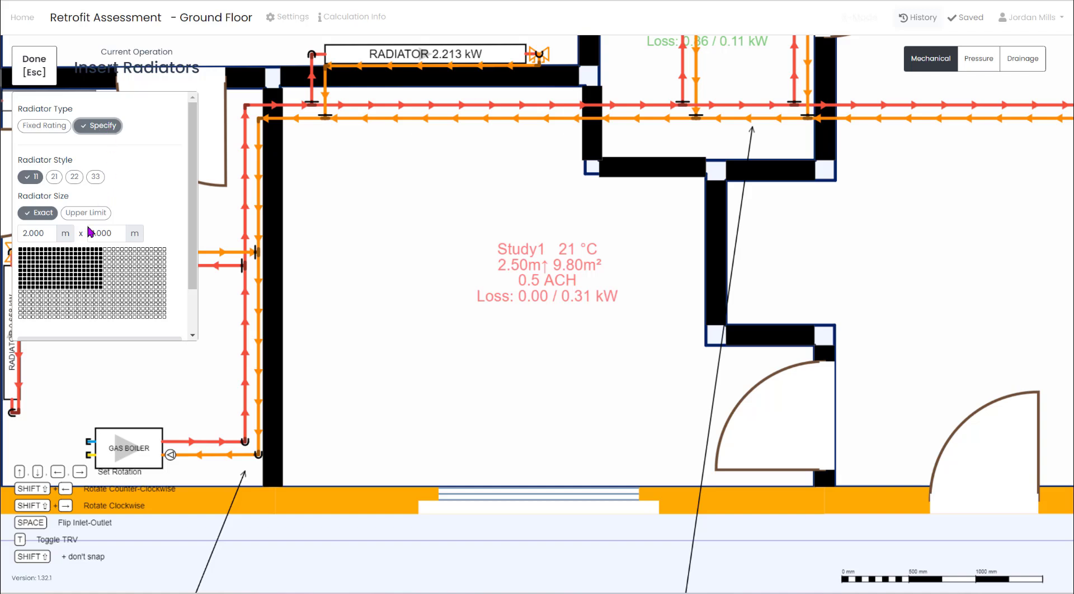
{"action": "left_click", "coordinate": [75, 177]}
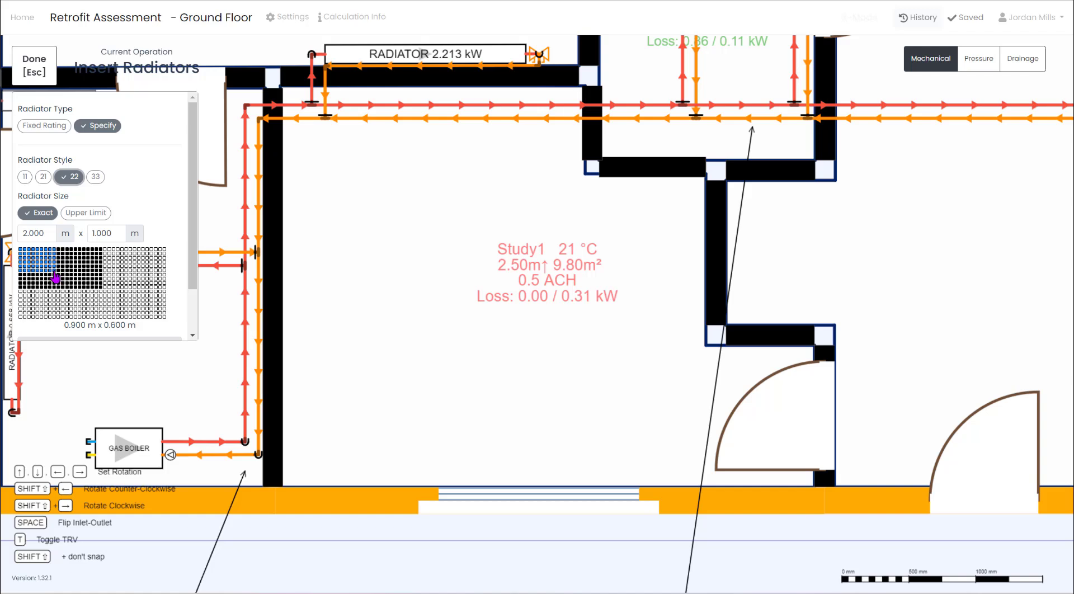
{"action": "left_click", "coordinate": [55, 277]}
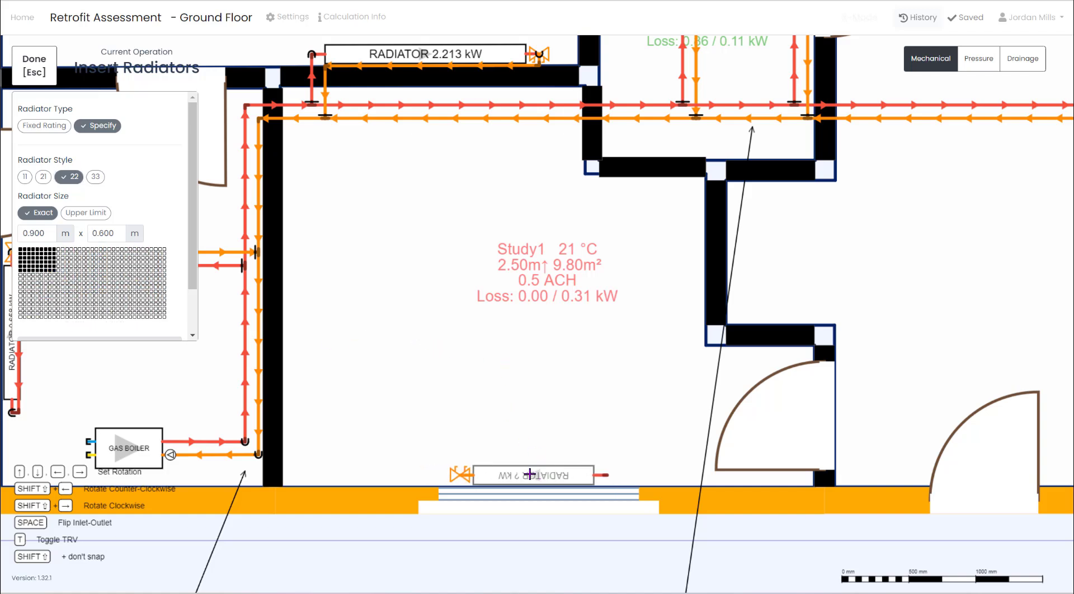
{"action": "left_click", "coordinate": [540, 474]}
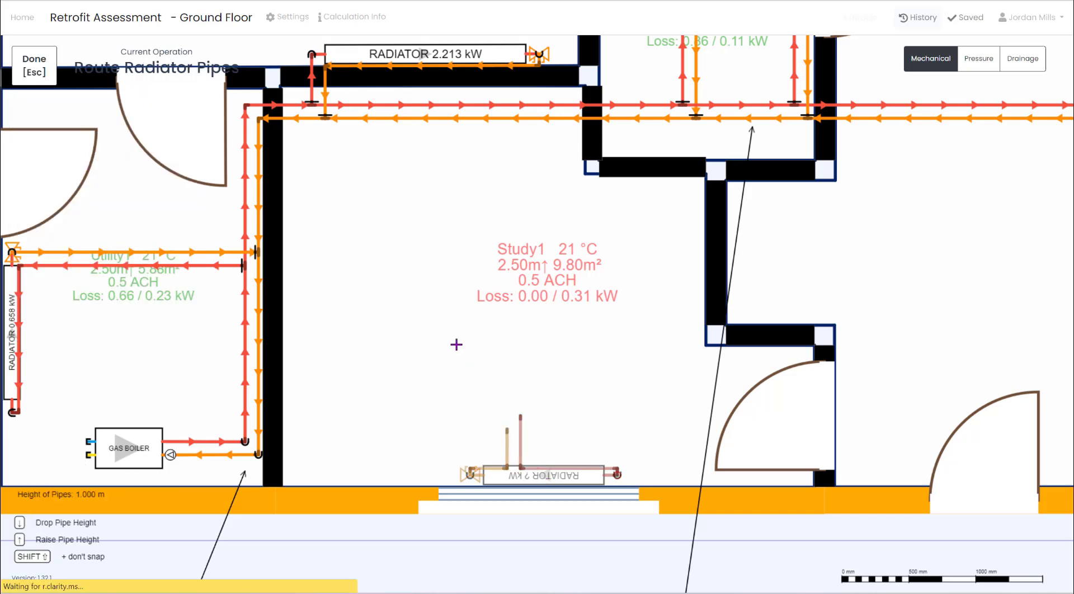
{"action": "left_click", "coordinate": [418, 106]}
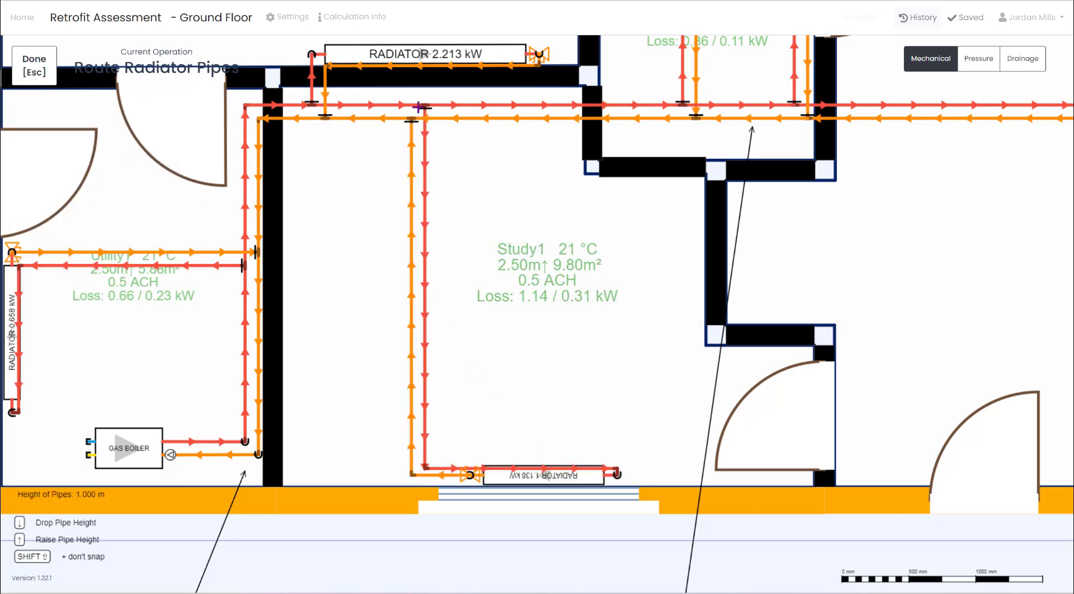
{"action": "key", "text": "Escape"}
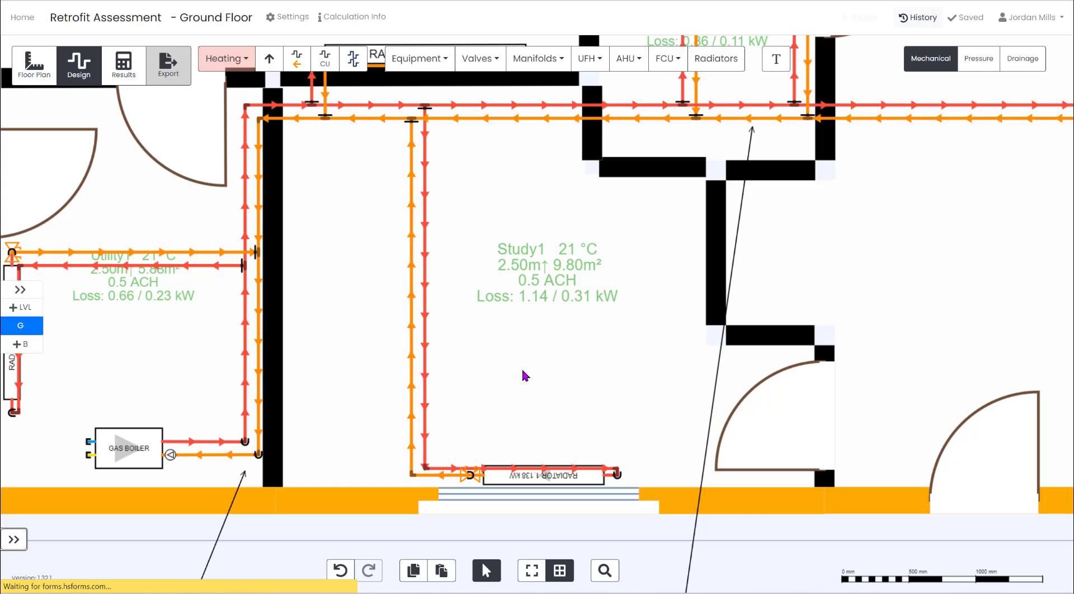
{"action": "scroll", "coordinate": [589, 475], "scroll_direction": "up", "scroll_amount": 4}
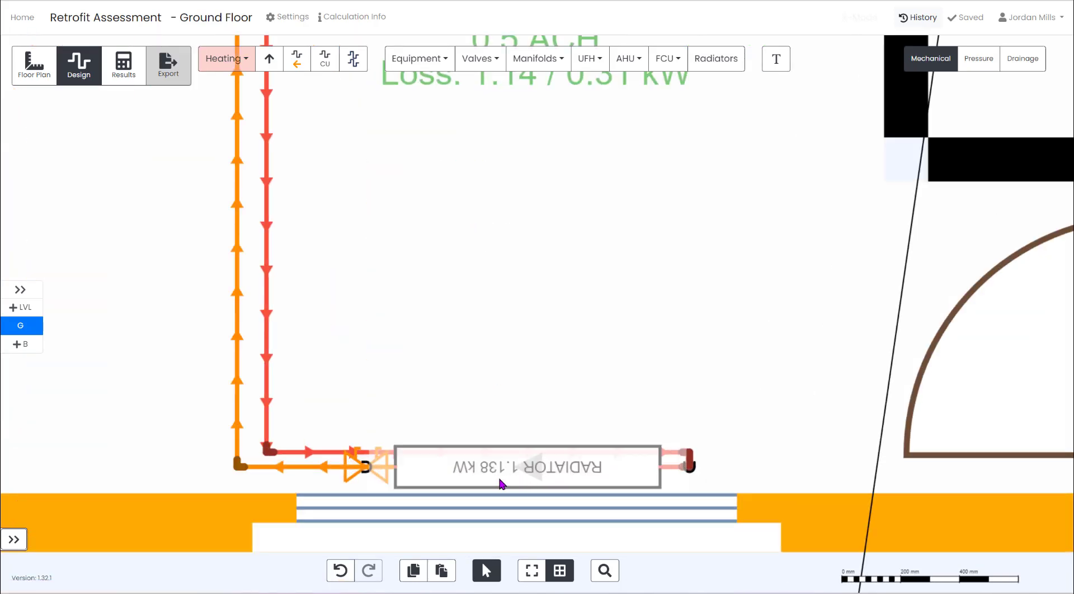
{"action": "scroll", "coordinate": [370, 287], "scroll_direction": "down", "scroll_amount": 3}
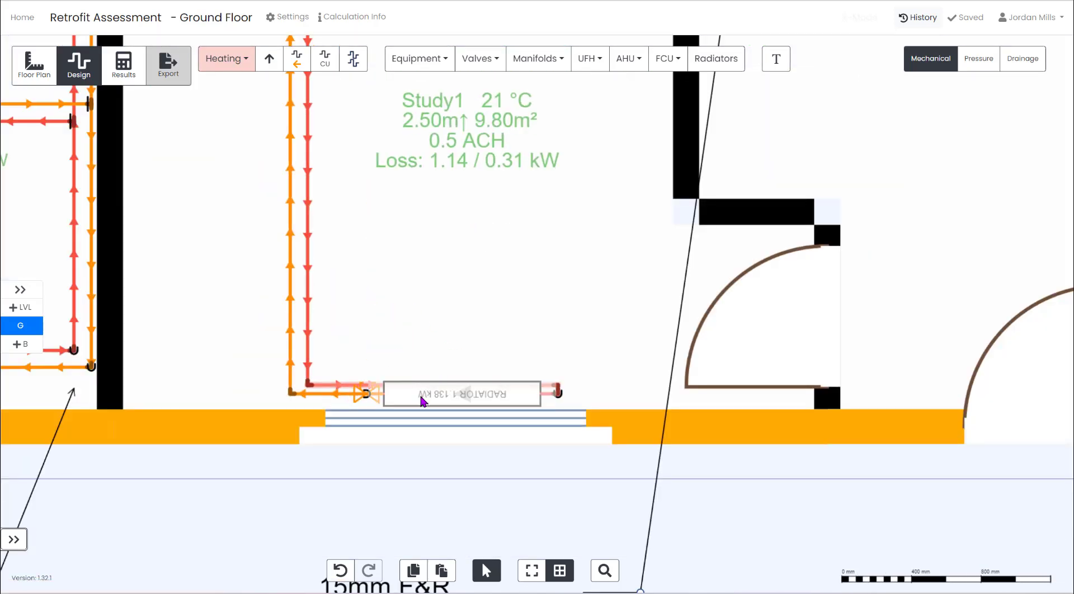
{"action": "scroll", "coordinate": [423, 400], "scroll_direction": "down", "scroll_amount": 10}
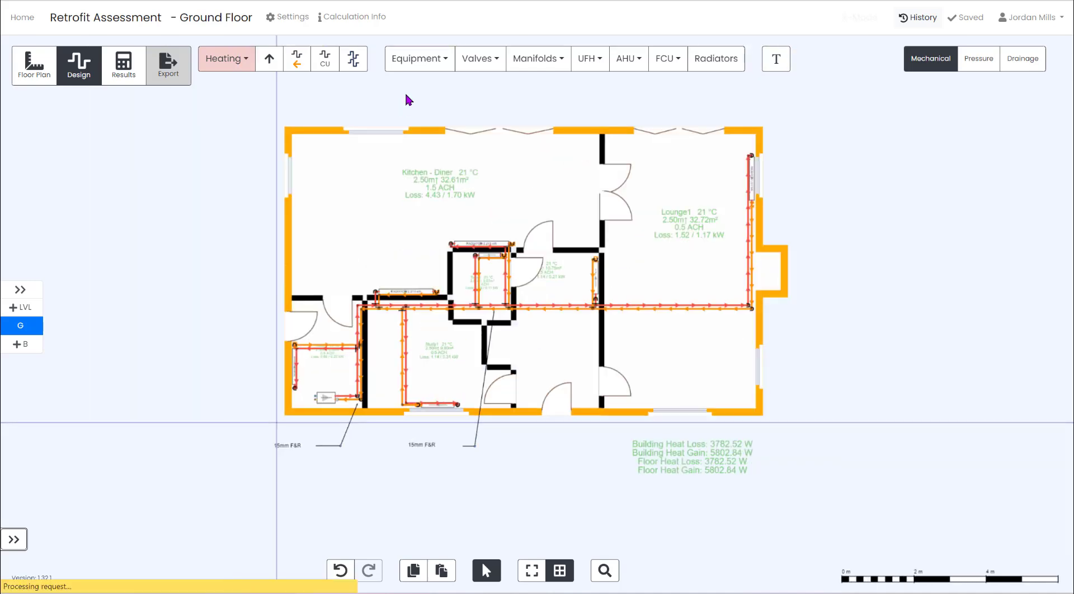
{"action": "scroll", "coordinate": [467, 206], "scroll_direction": "up", "scroll_amount": 5}
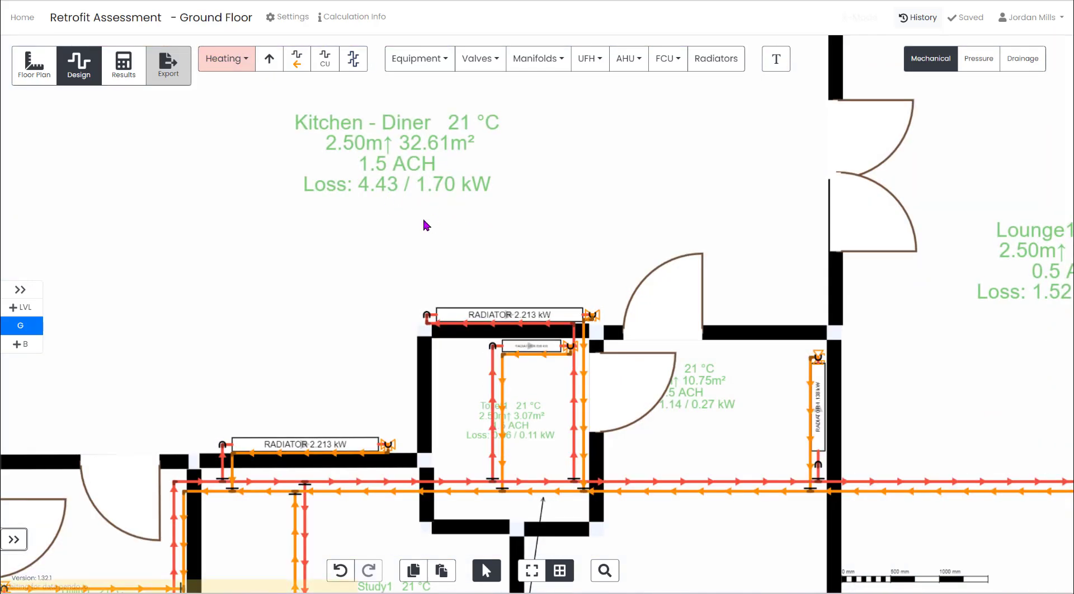
{"action": "scroll", "coordinate": [431, 218], "scroll_direction": "down", "scroll_amount": 5}
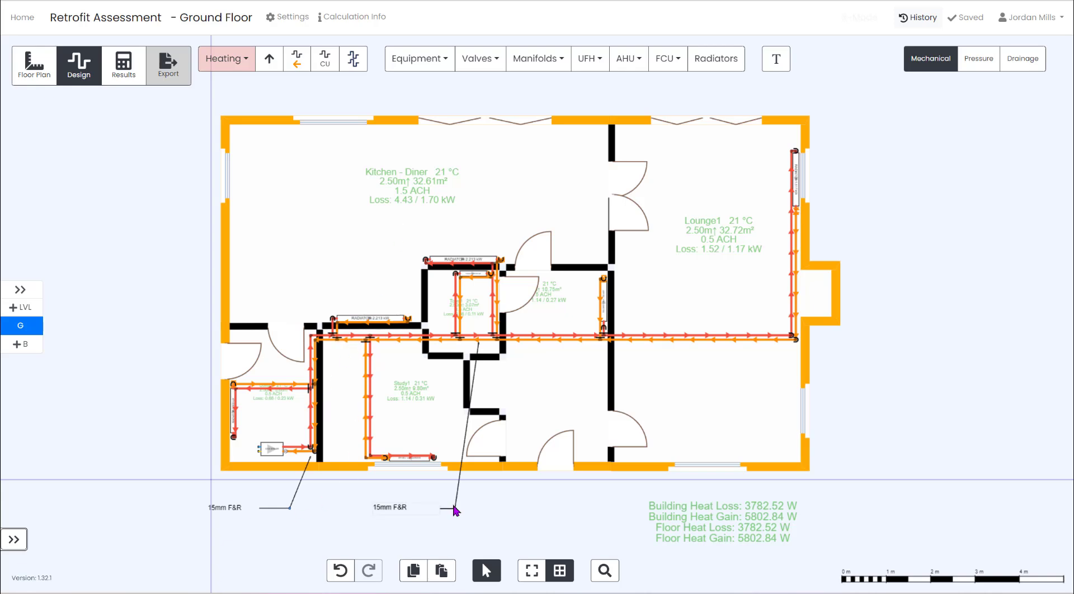
{"action": "scroll", "coordinate": [442, 532], "scroll_direction": "up", "scroll_amount": 2}
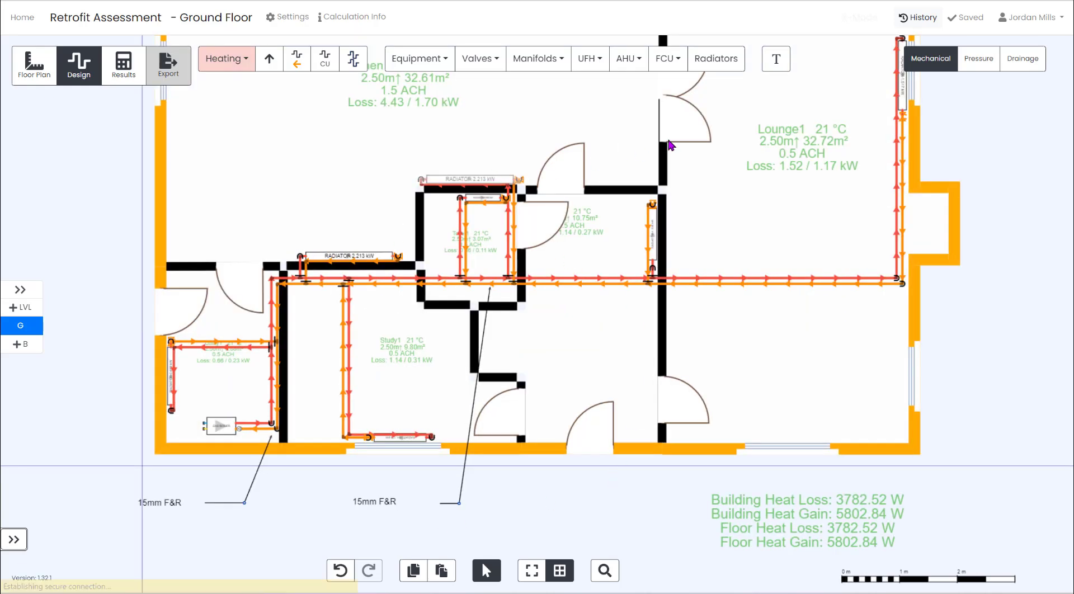
Add a '10mm F&R' note pointing at the hall pipes, its label moved below the plan.
{"action": "left_click", "coordinate": [775, 61]}
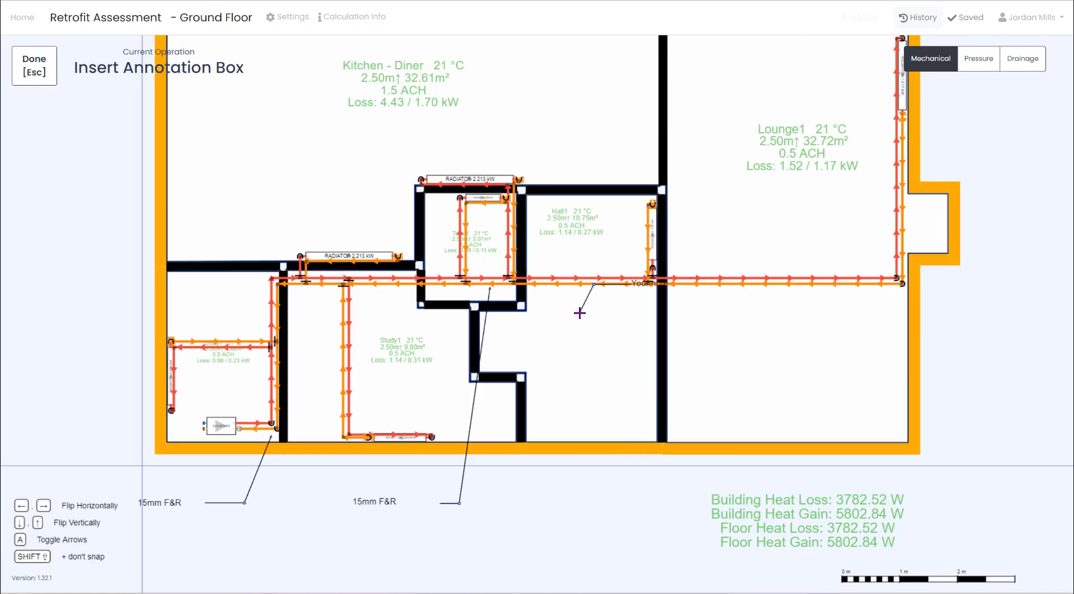
{"action": "key", "text": "Down"}
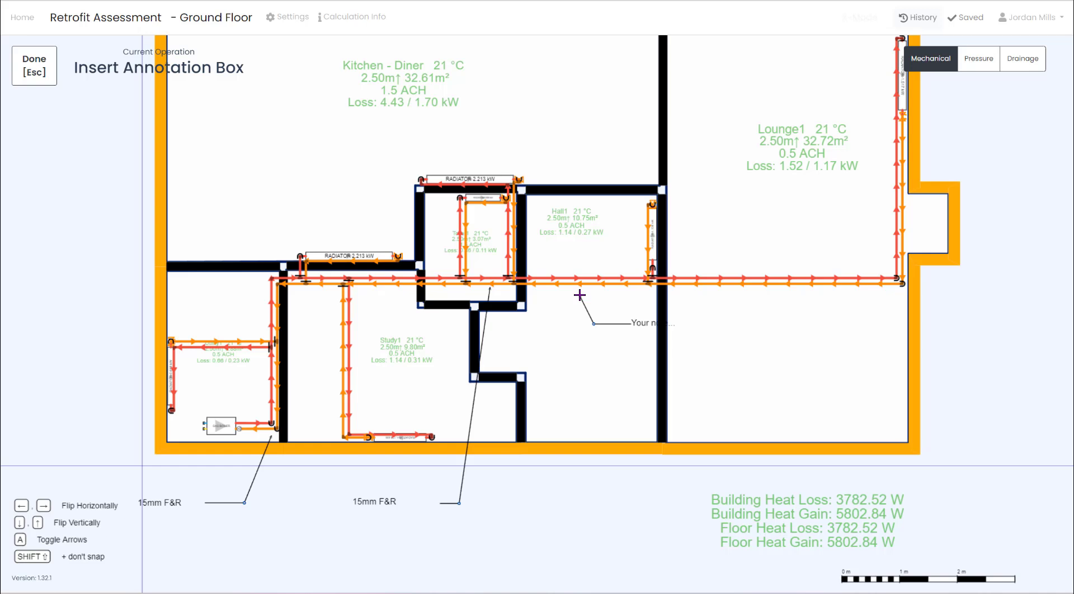
{"action": "left_click", "coordinate": [604, 296]}
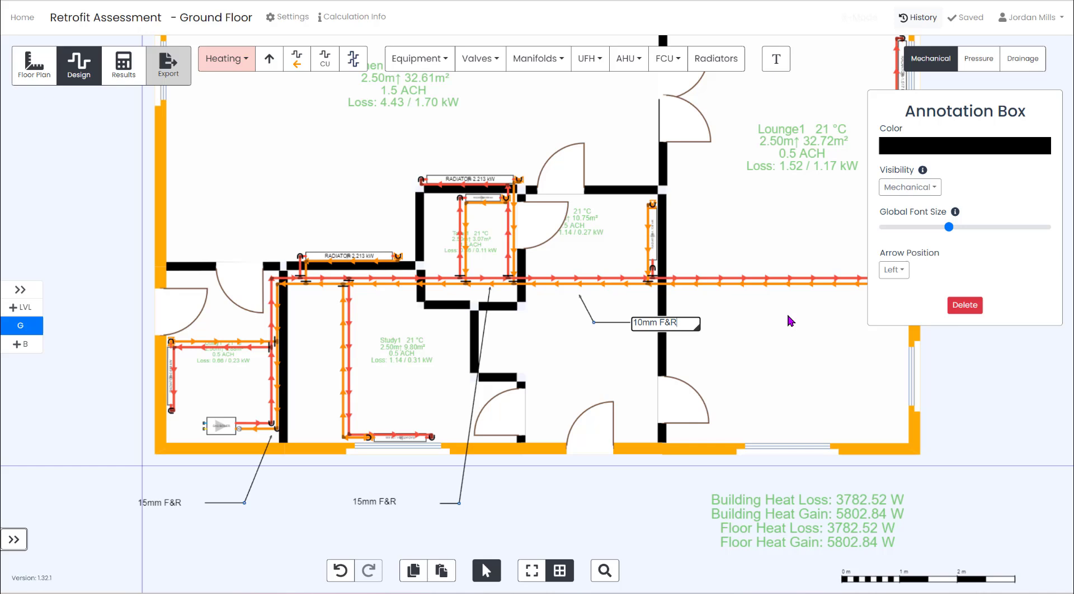
{"action": "left_click", "coordinate": [770, 339]}
{"action": "mouse_move", "coordinate": [649, 330]}
{"action": "left_mouse_down"}
{"action": "mouse_move", "coordinate": [628, 476]}
{"action": "mouse_move", "coordinate": [642, 502]}
{"action": "left_mouse_up"}
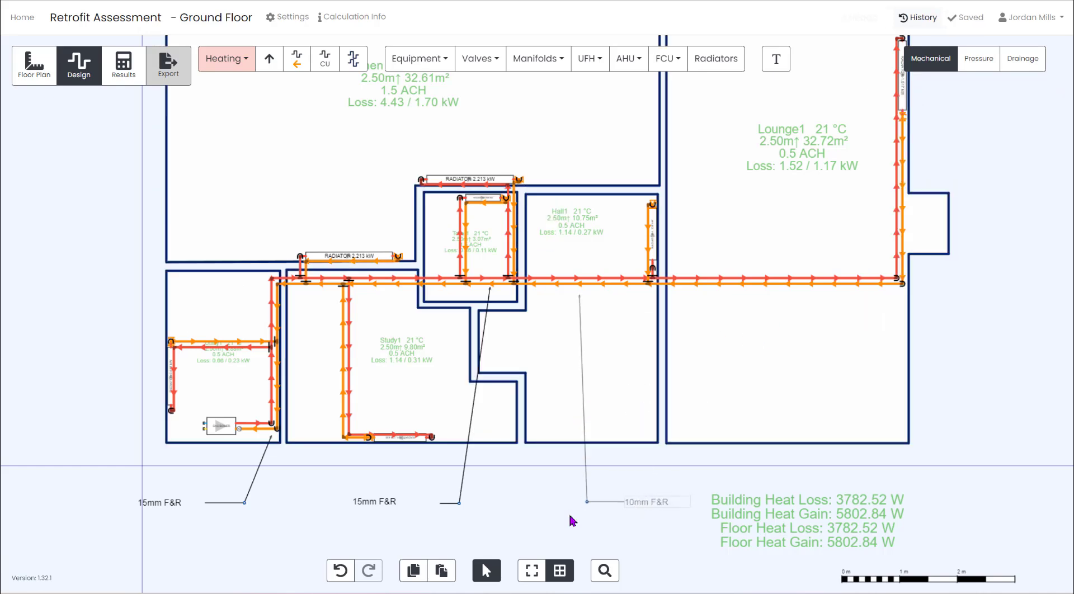
{"action": "left_click", "coordinate": [503, 475]}
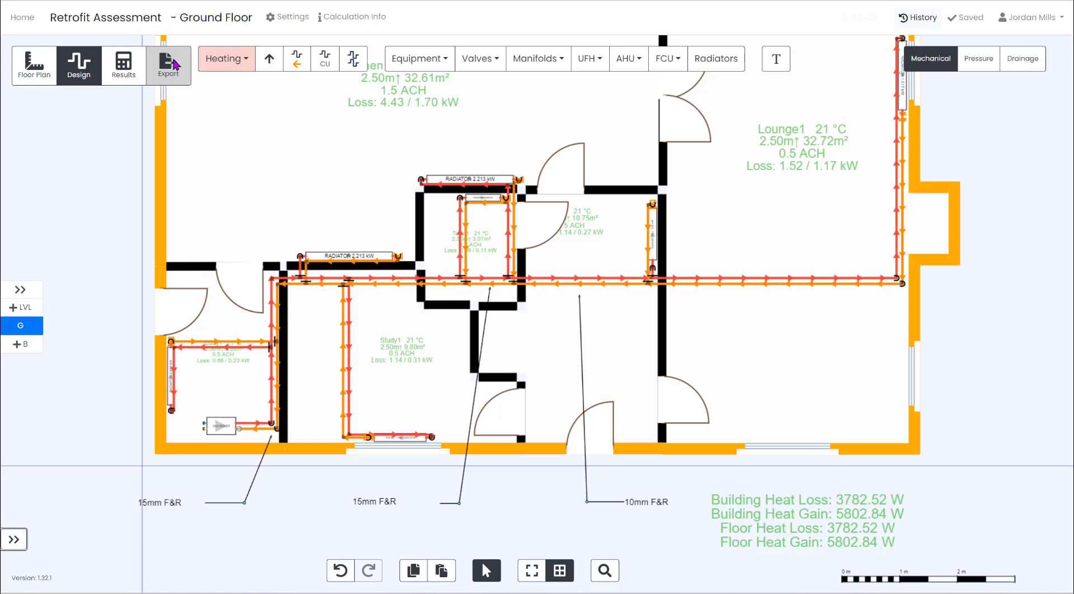
Calculate results, sizing pipes at 15, 12 and 10 ø, and zoom around the boiler and study.
{"action": "left_click", "coordinate": [123, 65]}
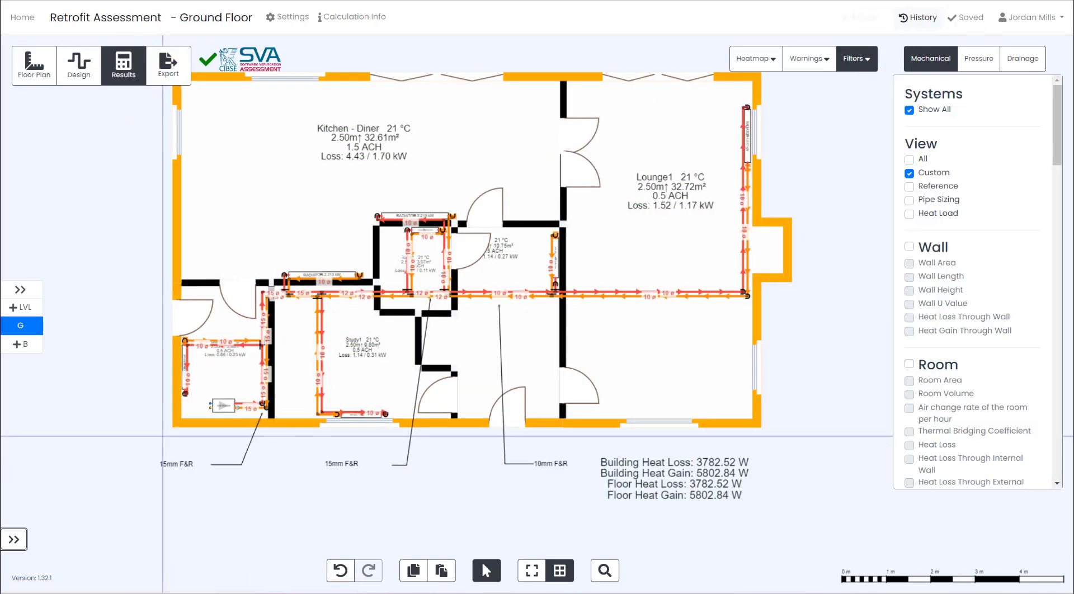
{"action": "scroll", "coordinate": [246, 414], "scroll_direction": "up", "scroll_amount": 3}
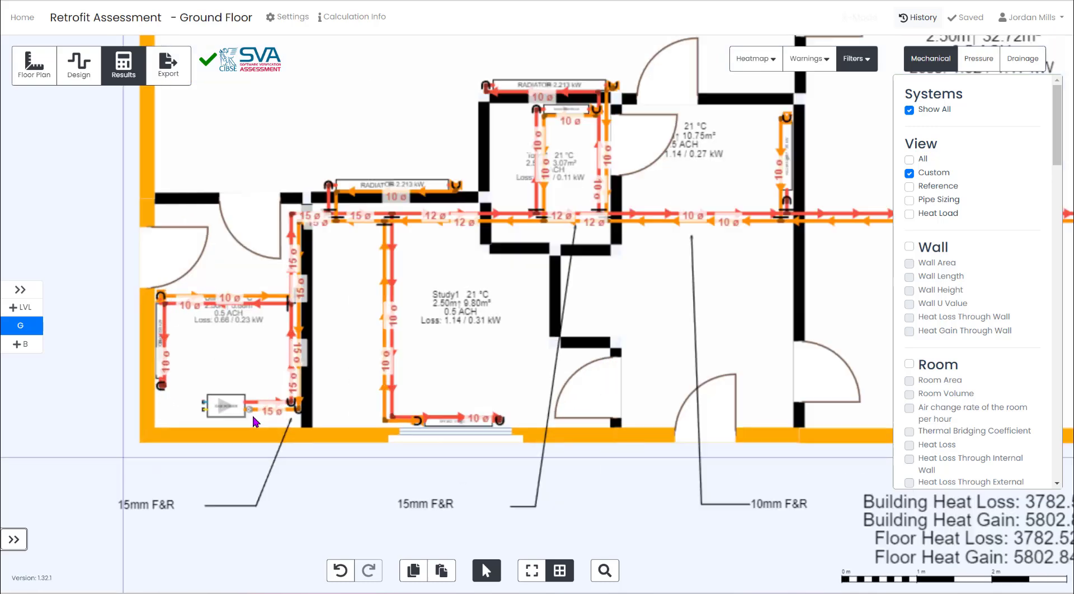
{"action": "scroll", "coordinate": [290, 399], "scroll_direction": "up", "scroll_amount": 3}
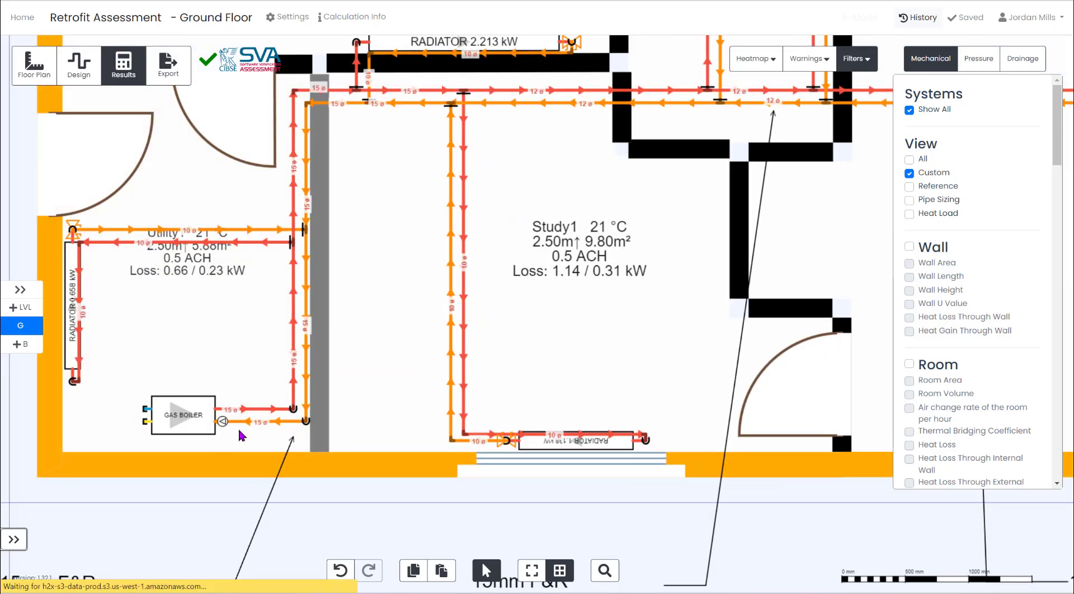
{"action": "scroll", "coordinate": [270, 451], "scroll_direction": "down", "scroll_amount": 2}
{"action": "scroll", "coordinate": [384, 279], "scroll_direction": "up", "scroll_amount": 4}
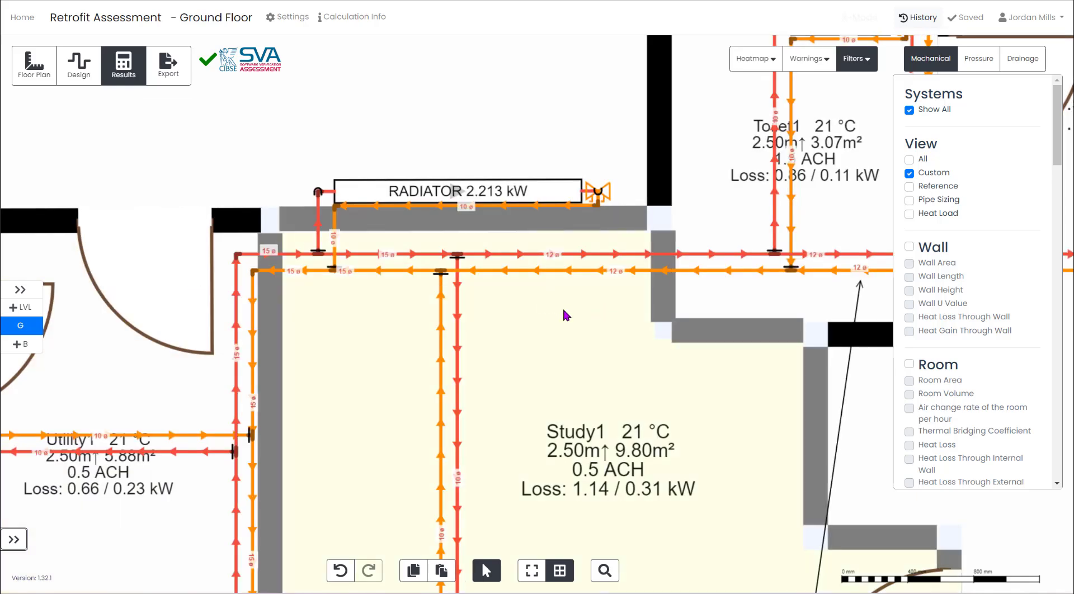
{"action": "scroll", "coordinate": [562, 307], "scroll_direction": "down", "scroll_amount": 1}
{"action": "scroll", "coordinate": [550, 317], "scroll_direction": "down", "scroll_amount": 3}
{"action": "scroll", "coordinate": [720, 333], "scroll_direction": "up", "scroll_amount": 3}
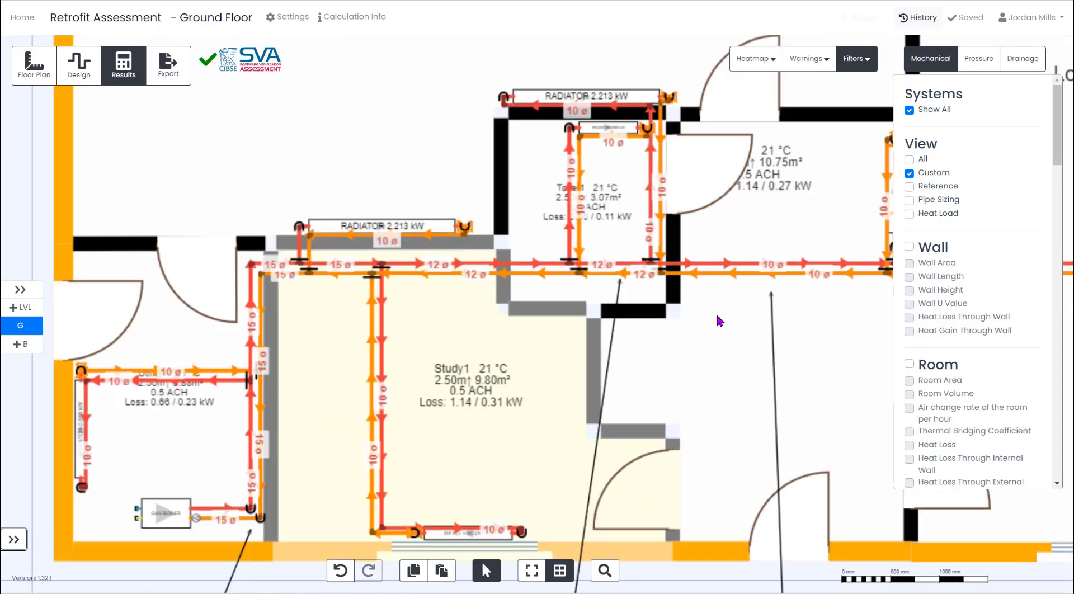
{"action": "scroll", "coordinate": [632, 309], "scroll_direction": "down", "scroll_amount": 3}
{"action": "scroll", "coordinate": [850, 335], "scroll_direction": "up", "scroll_amount": 1}
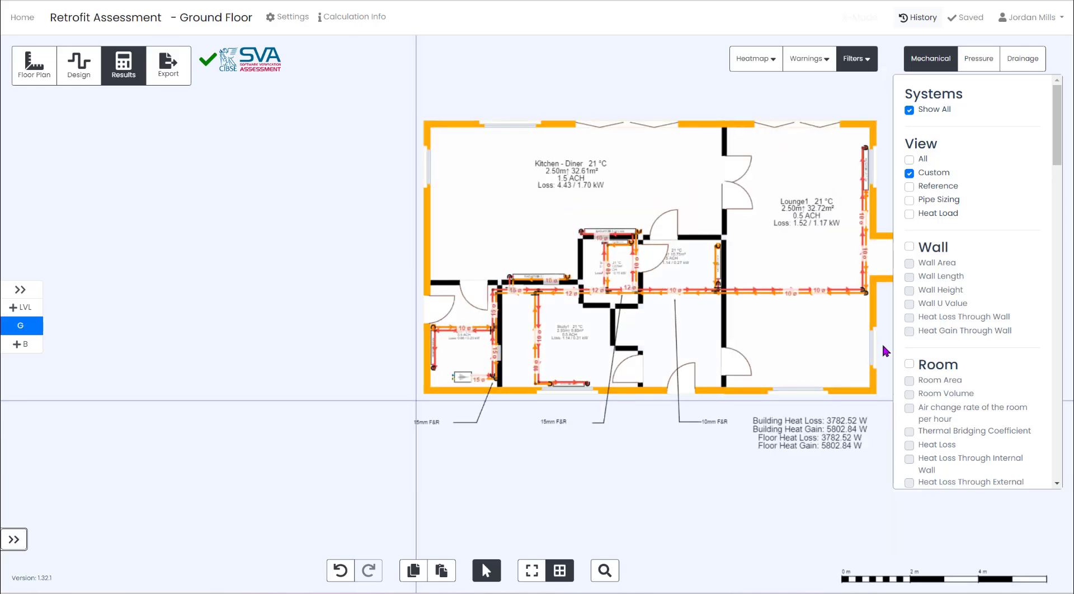
Delete the gas boiler from the plan.
{"action": "scroll", "coordinate": [288, 424], "scroll_direction": "up", "scroll_amount": 3}
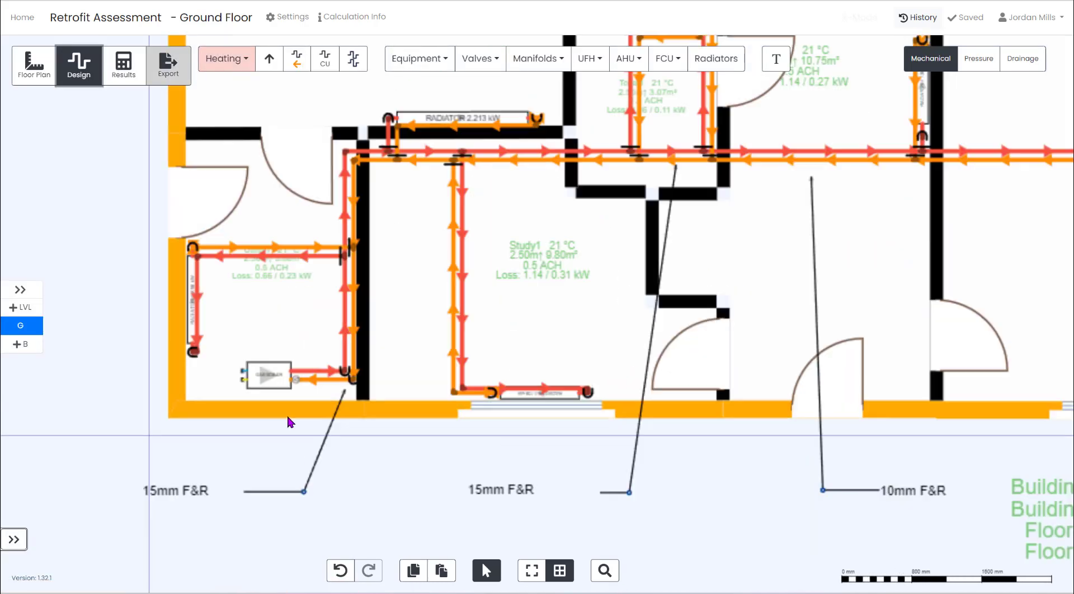
{"action": "left_click", "coordinate": [270, 375]}
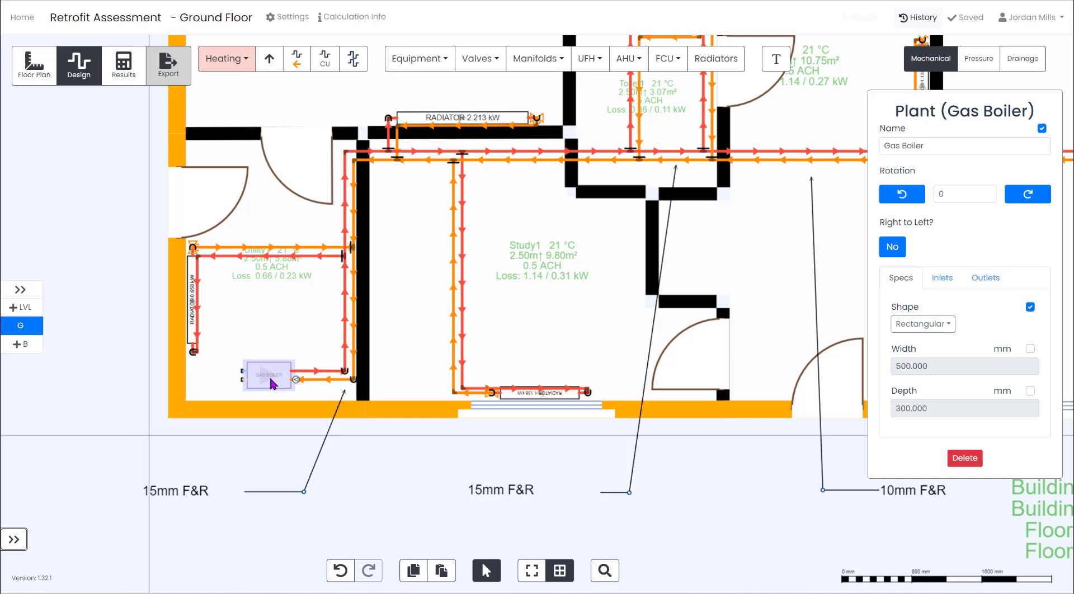
{"action": "key", "text": "Delete"}
Insert a heat pump outside the bottom-left wall and review its 40 °C outlet settings.
{"action": "left_click", "coordinate": [428, 58]}
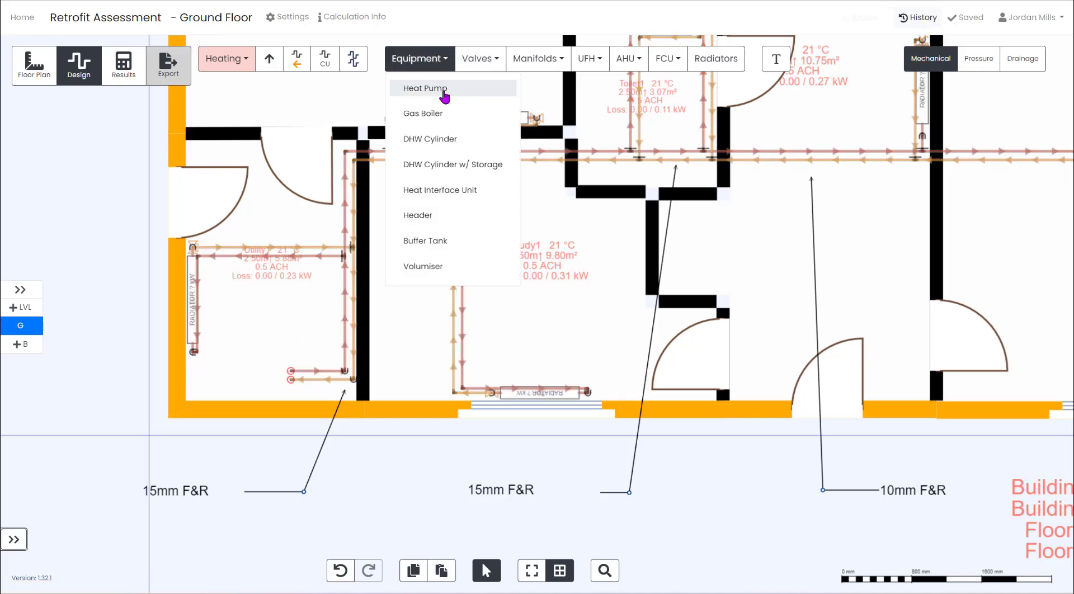
{"action": "left_click", "coordinate": [416, 90]}
{"action": "left_click", "coordinate": [380, 468]}
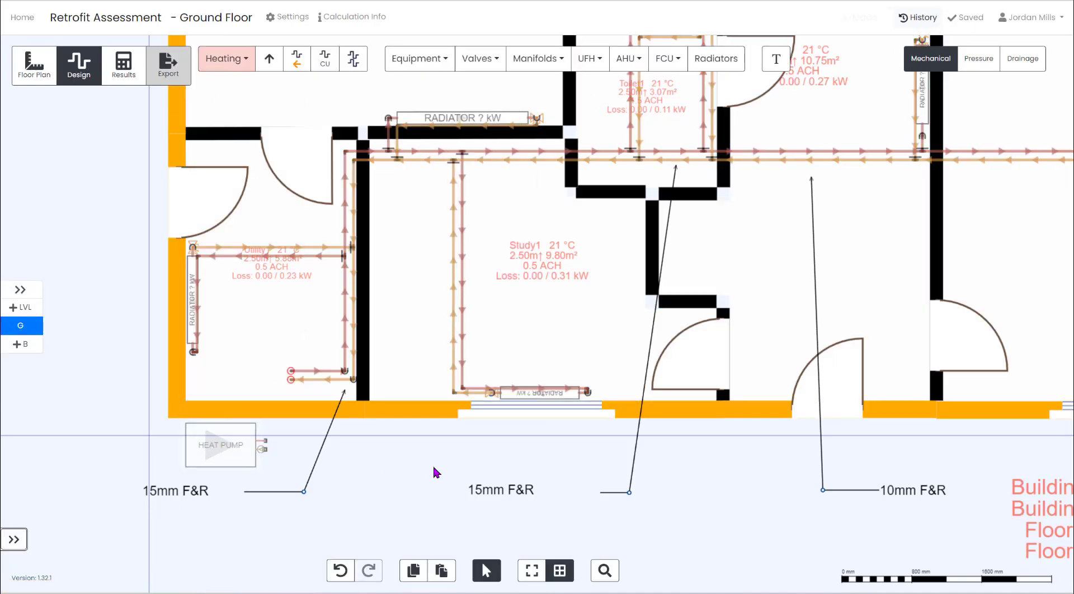
{"action": "left_click", "coordinate": [986, 272]}
{"action": "scroll", "coordinate": [973, 323], "scroll_direction": "down", "scroll_amount": 1}
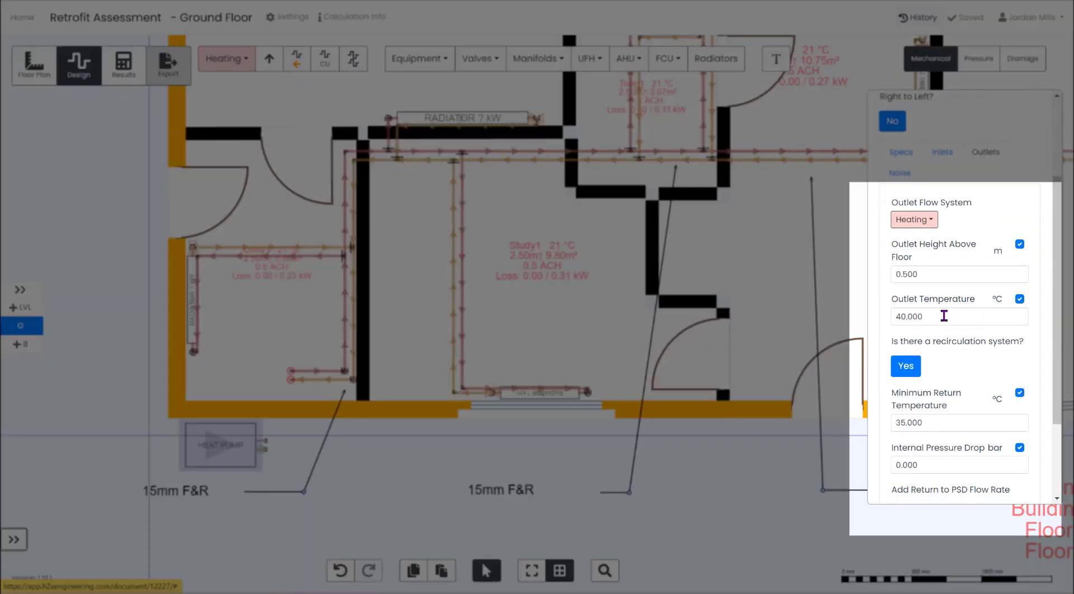
{"action": "scroll", "coordinate": [932, 425], "scroll_direction": "down", "scroll_amount": 1}
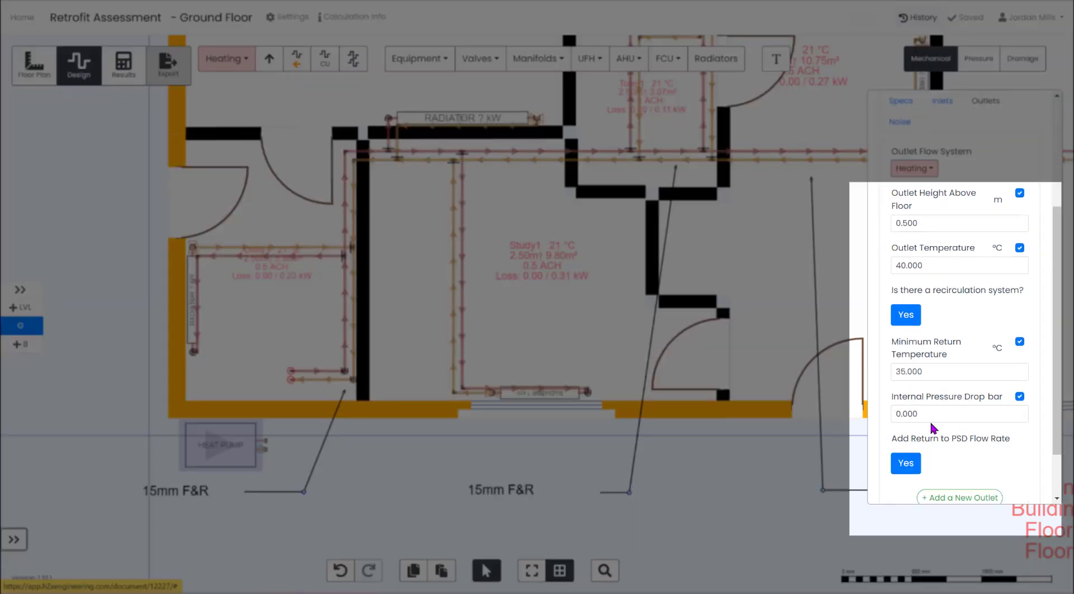
{"action": "left_click", "coordinate": [682, 481]}
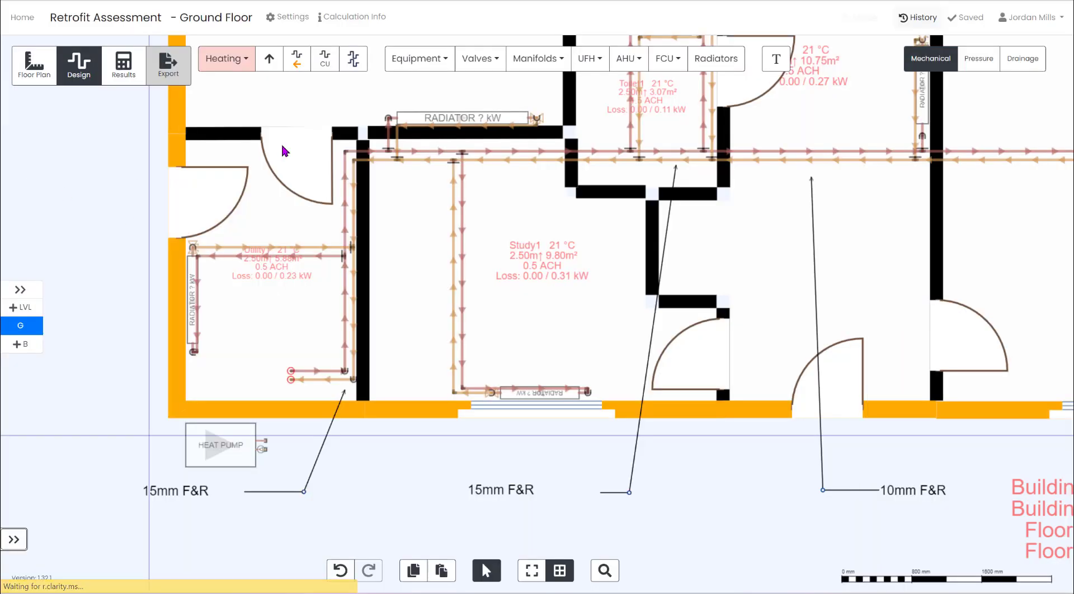
Place a DHW cylinder beside Study1.
{"action": "left_click", "coordinate": [420, 59]}
{"action": "left_click", "coordinate": [479, 142]}
{"action": "left_click", "coordinate": [692, 245]}
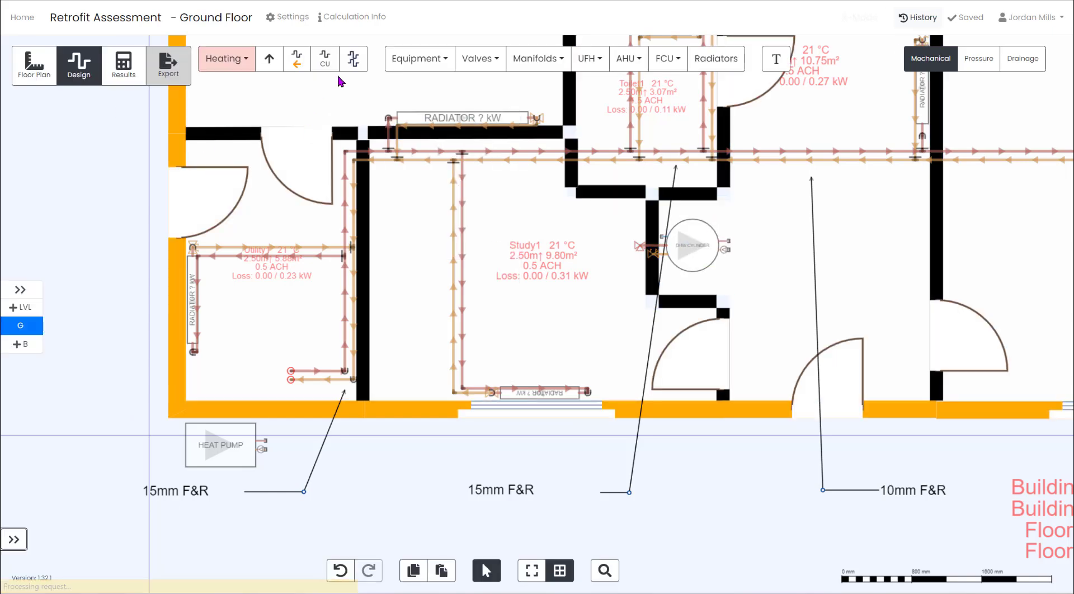
Pipe the heat pump's flow outlet and join the red branch onto the red riser.
{"action": "left_click", "coordinate": [263, 447]}
{"action": "scroll", "coordinate": [260, 445], "scroll_direction": "up", "scroll_amount": 3}
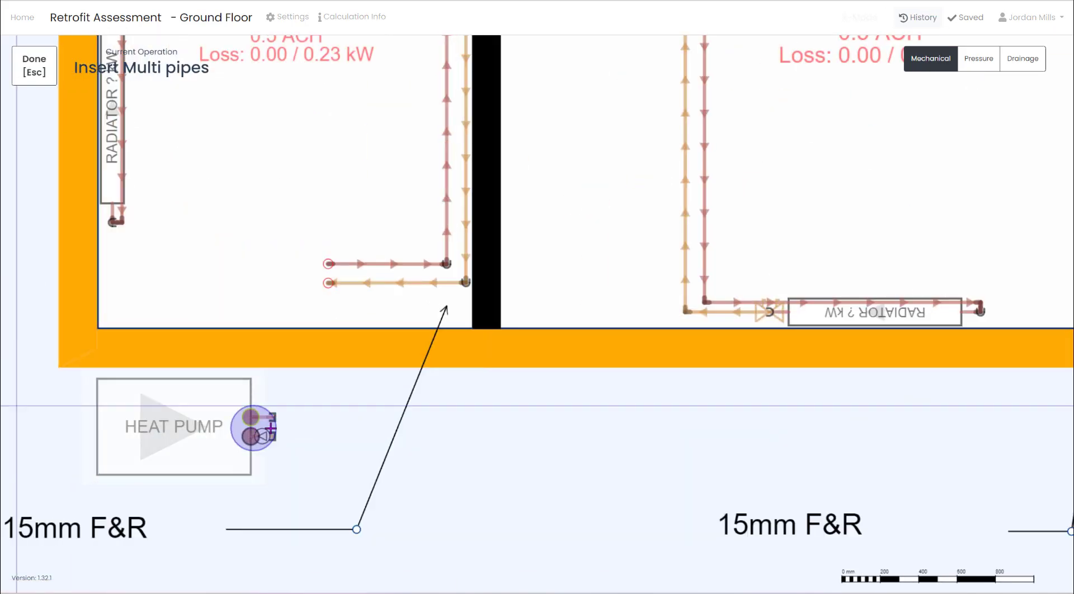
{"action": "left_click", "coordinate": [312, 204]}
{"action": "key", "text": "Escape"}
{"action": "scroll", "coordinate": [311, 246], "scroll_direction": "up", "scroll_amount": 5}
{"action": "left_click_drag", "start_coordinate": [378, 307], "coordinate": [274, 312]}
Run pipes from the orange return end via the wall corner along the study wall.
{"action": "left_click", "coordinate": [382, 366]}
{"action": "scroll", "coordinate": [382, 367], "scroll_direction": "down", "scroll_amount": 5}
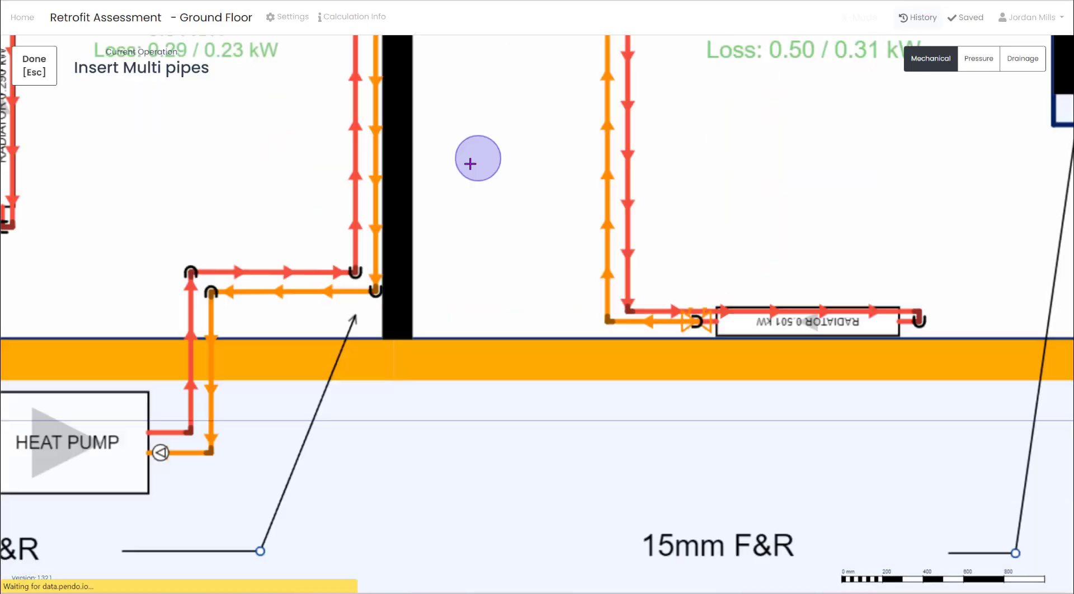
{"action": "left_click", "coordinate": [359, 283]}
{"action": "scroll", "coordinate": [412, 283], "scroll_direction": "down", "scroll_amount": 3}
{"action": "scroll", "coordinate": [644, 240], "scroll_direction": "up", "scroll_amount": 5}
{"action": "scroll", "coordinate": [644, 240], "scroll_direction": "up", "scroll_amount": 2}
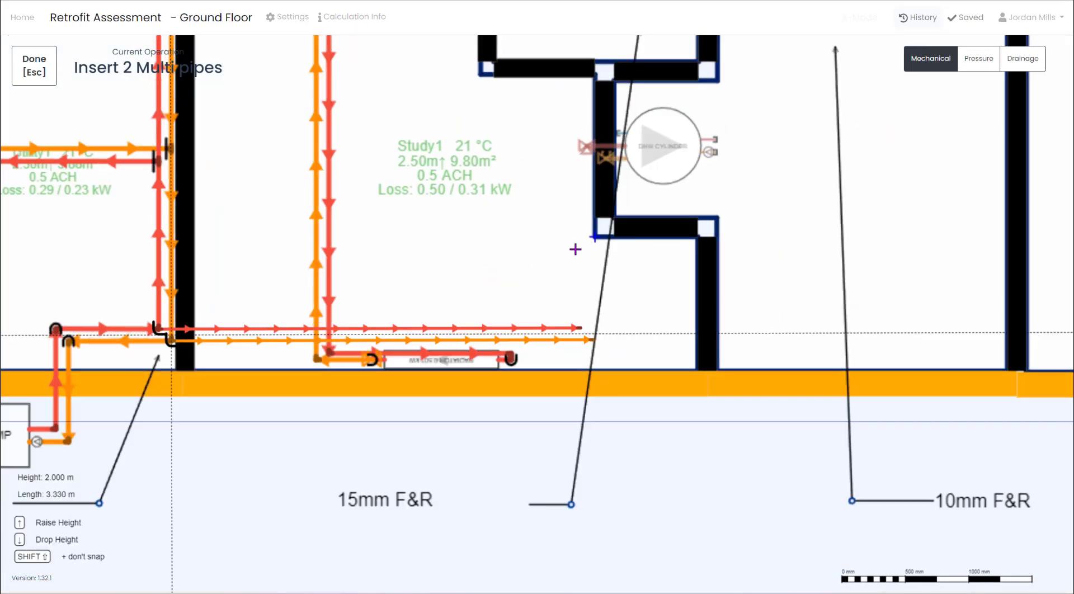
{"action": "left_click", "coordinate": [576, 250]}
{"action": "key", "text": "Escape"}
Connect the cylinder's upper valve to the red riser and lower valve to the orange riser.
{"action": "left_click", "coordinate": [469, 350]}
{"action": "scroll", "coordinate": [469, 349], "scroll_direction": "up", "scroll_amount": 5}
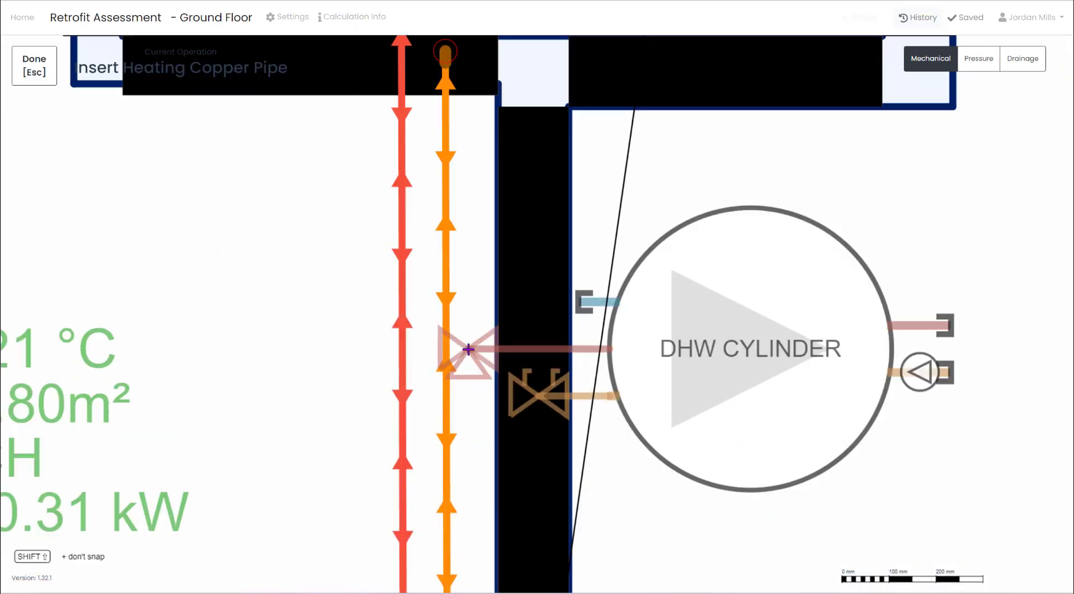
{"action": "left_click", "coordinate": [394, 348]}
{"action": "left_click", "coordinate": [538, 396]}
{"action": "left_click", "coordinate": [448, 392]}
{"action": "key", "text": "Escape"}
{"action": "scroll", "coordinate": [704, 297], "scroll_direction": "down", "scroll_amount": 5}
Pick a thermostatic control valve from the valves list.
{"action": "left_click", "coordinate": [480, 59]}
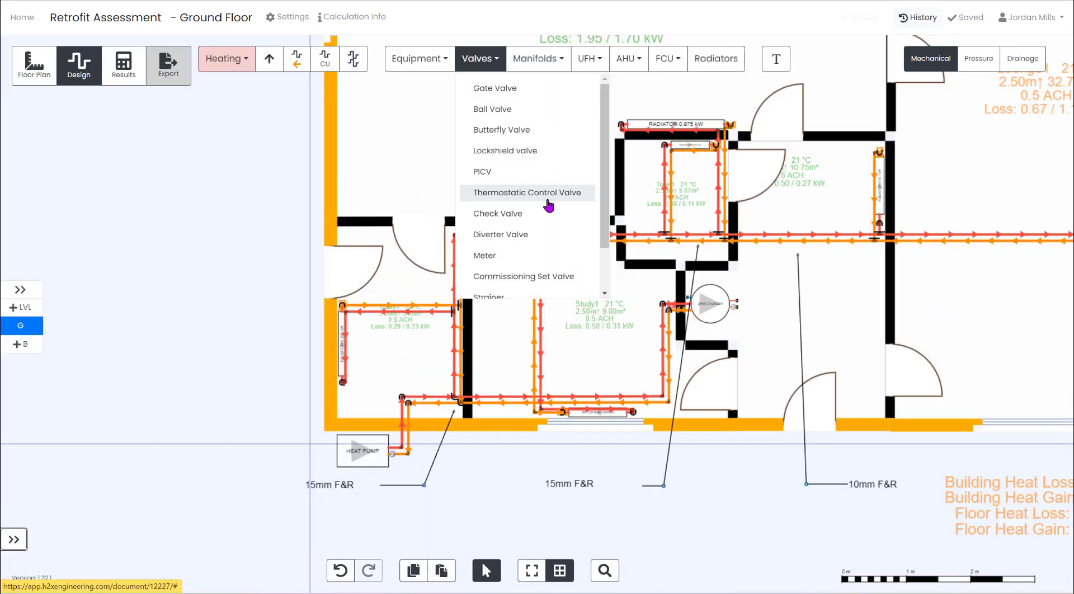
{"action": "left_click", "coordinate": [545, 193]}
{"action": "scroll", "coordinate": [529, 367], "scroll_direction": "up", "scroll_amount": 5}
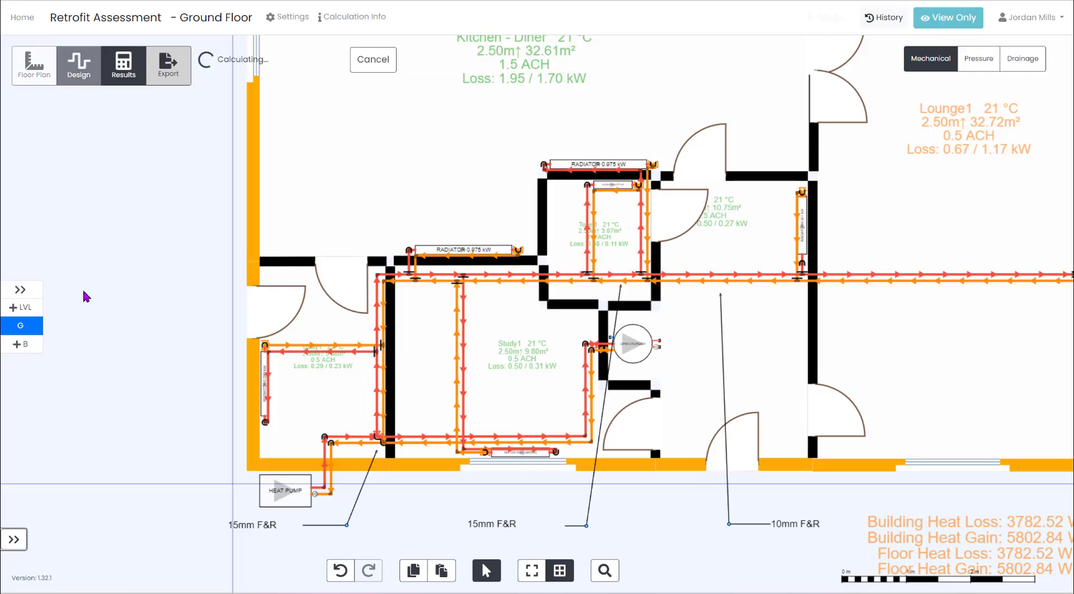
Inspect the recalculated 22 ø main pipes and select the Kitchen - Diner room.
{"action": "scroll", "coordinate": [309, 182], "scroll_direction": "up", "scroll_amount": 2}
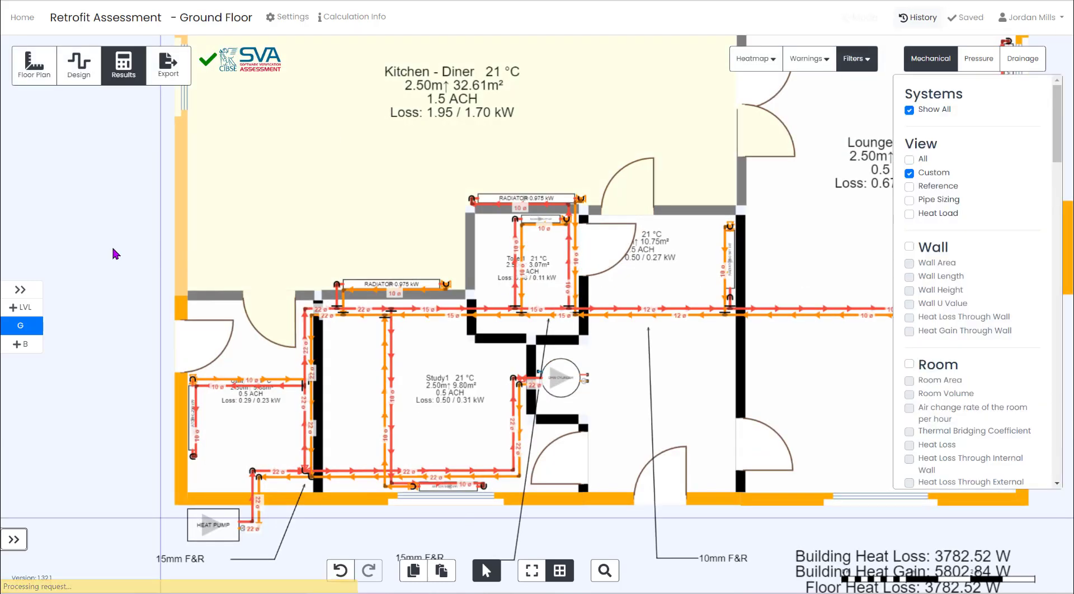
{"action": "scroll", "coordinate": [379, 305], "scroll_direction": "up", "scroll_amount": 2}
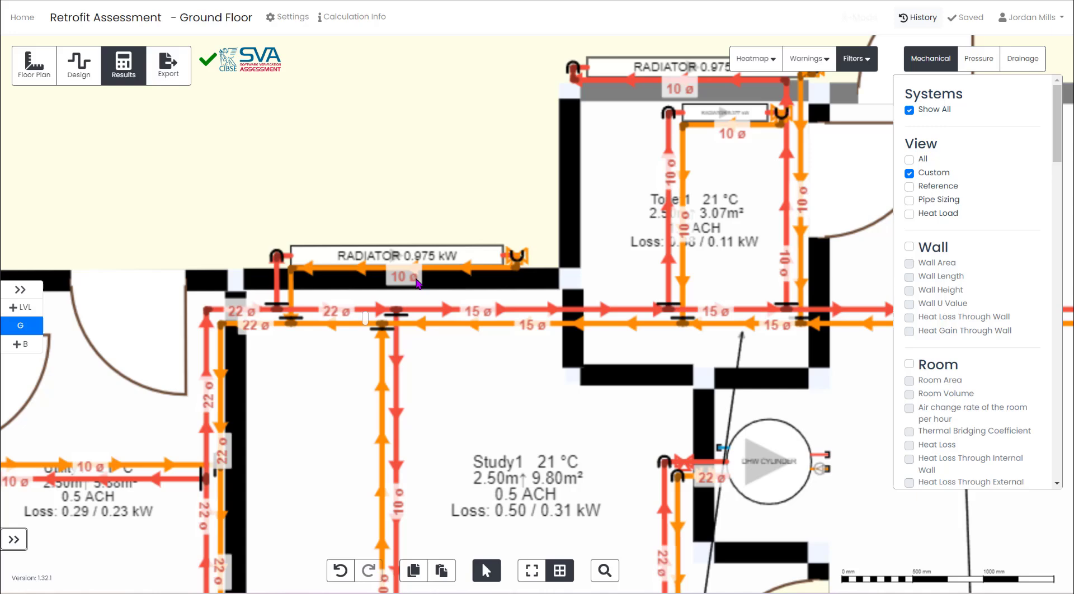
{"action": "scroll", "coordinate": [379, 305], "scroll_direction": "up", "scroll_amount": 2}
{"action": "scroll", "coordinate": [374, 225], "scroll_direction": "down", "scroll_amount": 3}
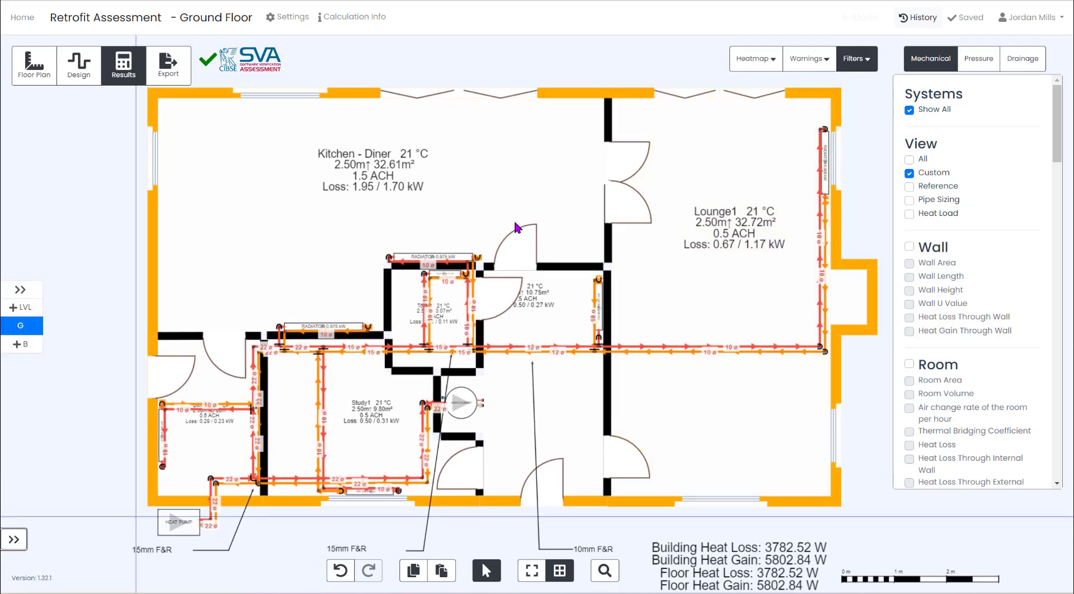
{"action": "left_click", "coordinate": [515, 227]}
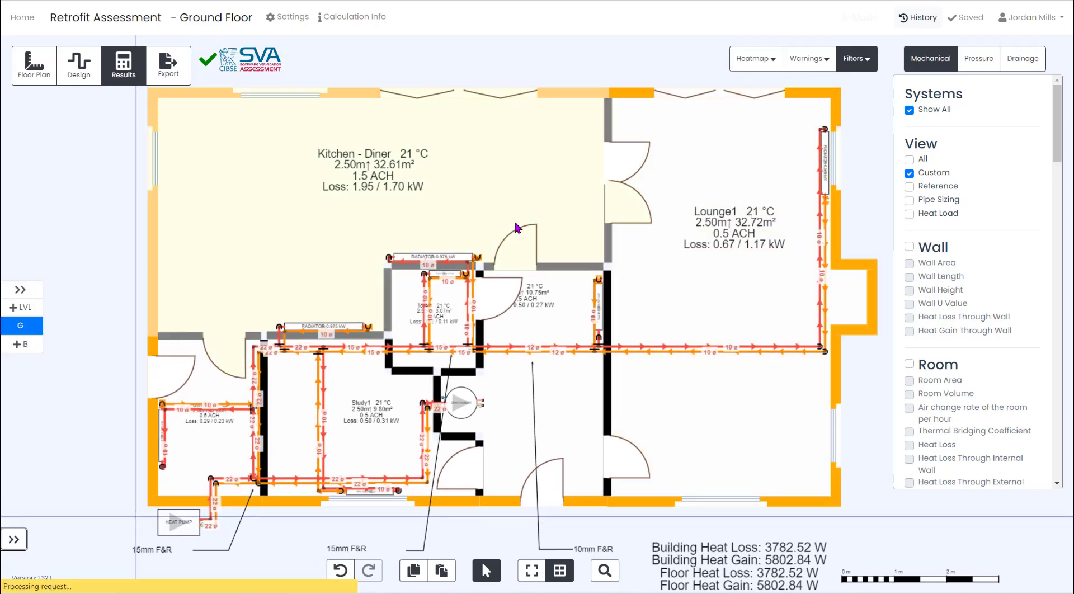
Back in Design, set up a type 22 radiator height-limited to 0.600 m.
{"action": "left_click", "coordinate": [78, 64]}
{"action": "scroll", "coordinate": [377, 184], "scroll_direction": "up", "scroll_amount": 2}
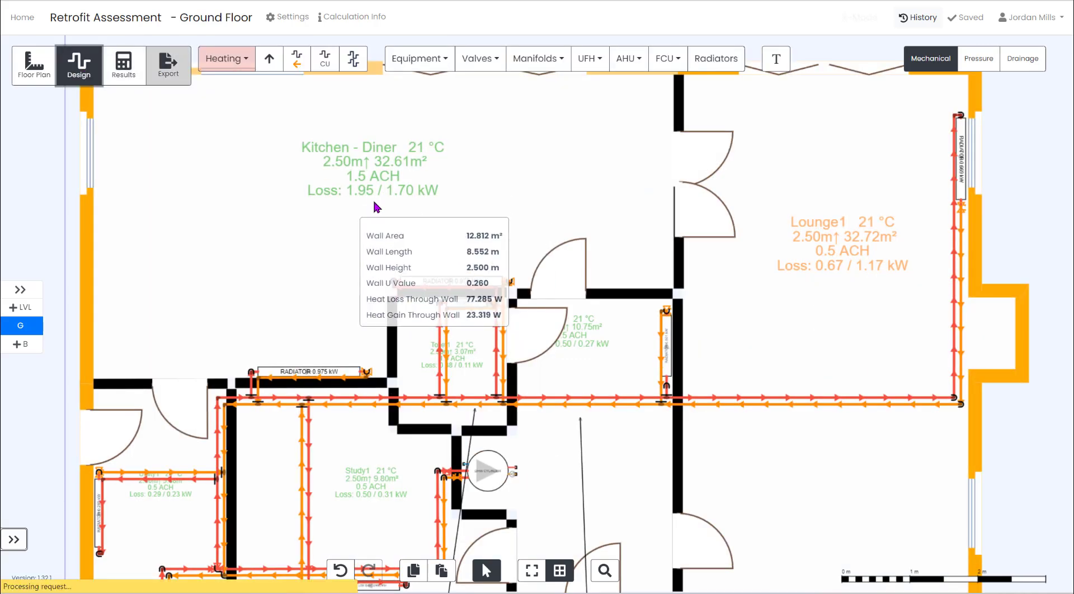
{"action": "scroll", "coordinate": [371, 196], "scroll_direction": "down", "scroll_amount": 2}
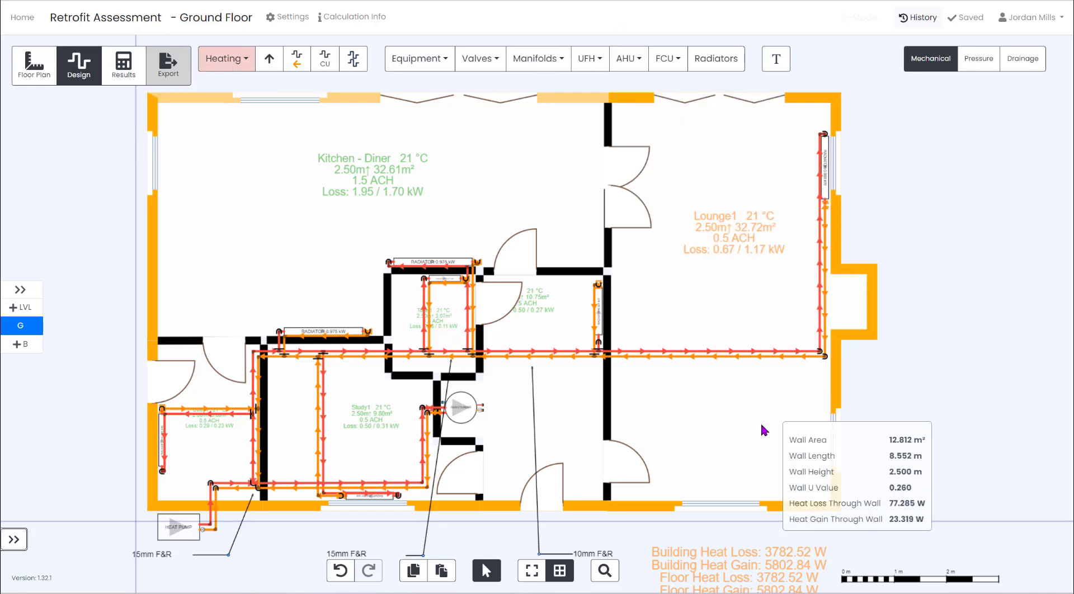
{"action": "left_click", "coordinate": [719, 64]}
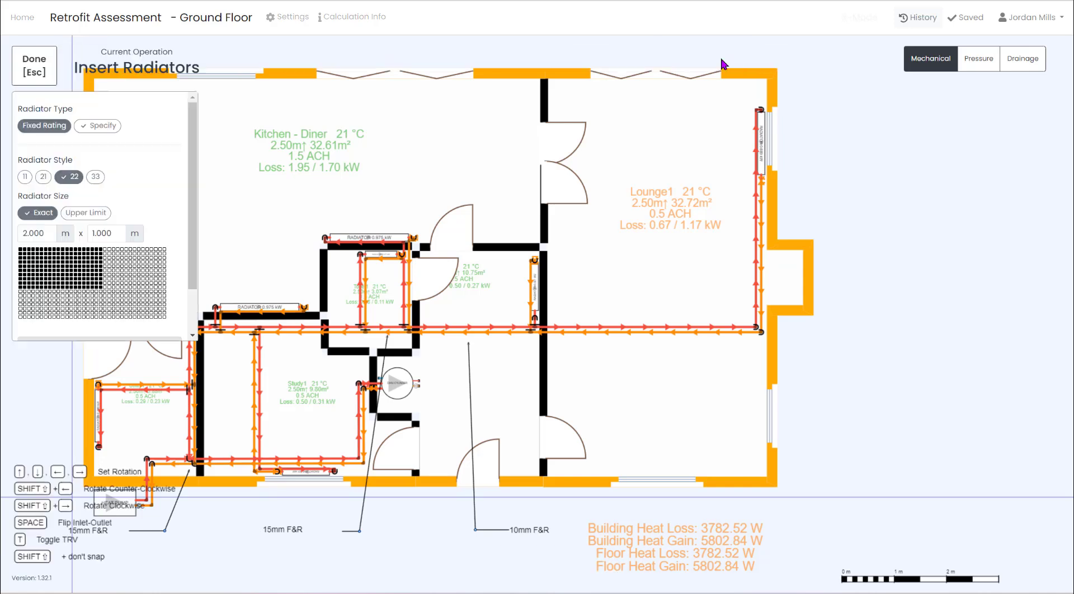
{"action": "left_click", "coordinate": [85, 214]}
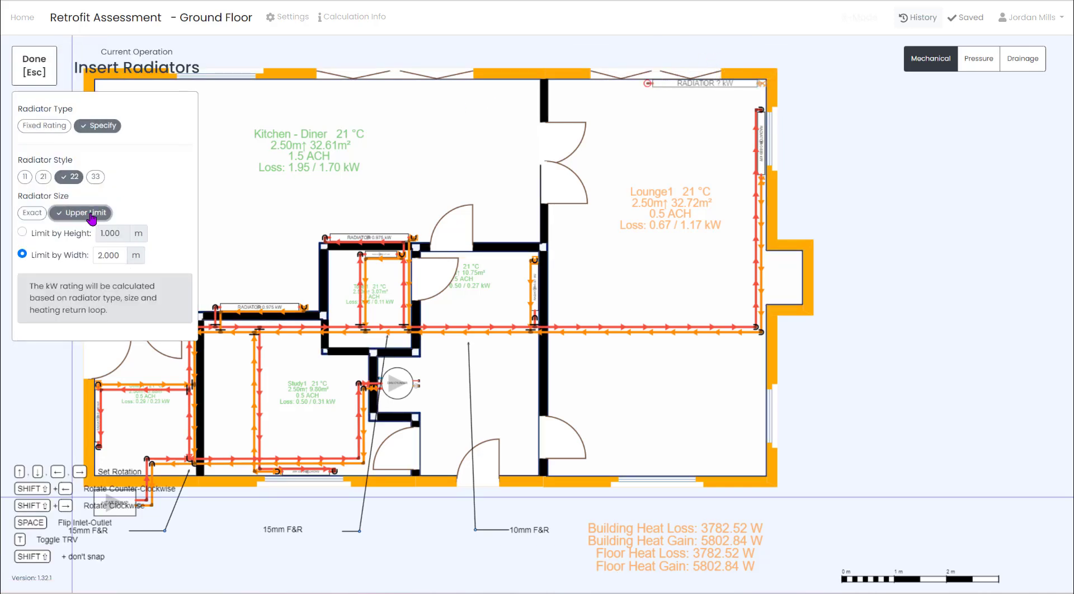
{"action": "left_click", "coordinate": [22, 232]}
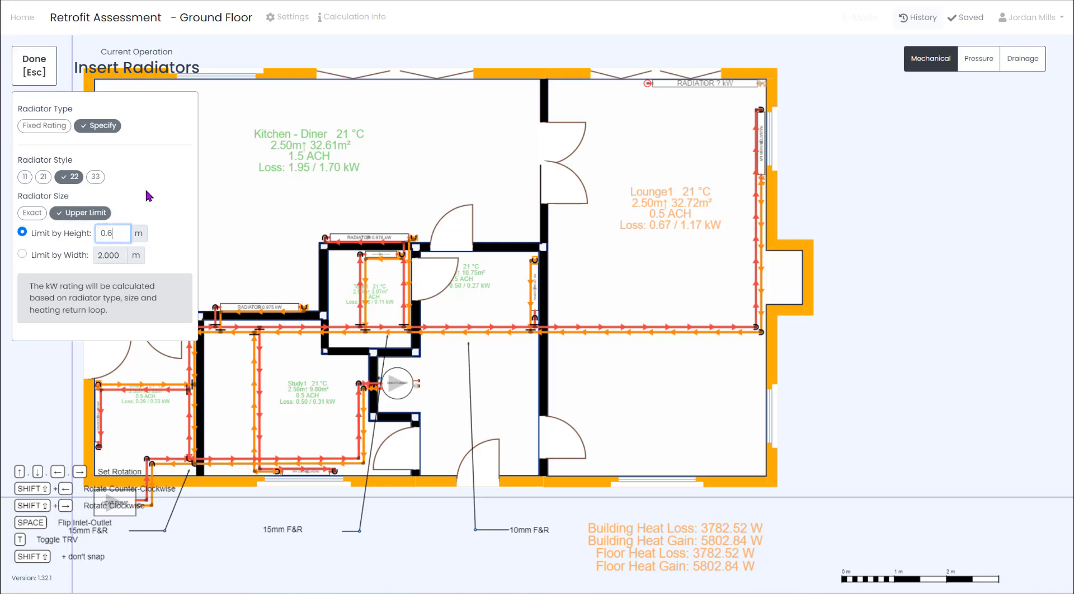
{"action": "scroll", "coordinate": [670, 447], "scroll_direction": "up", "scroll_amount": 3}
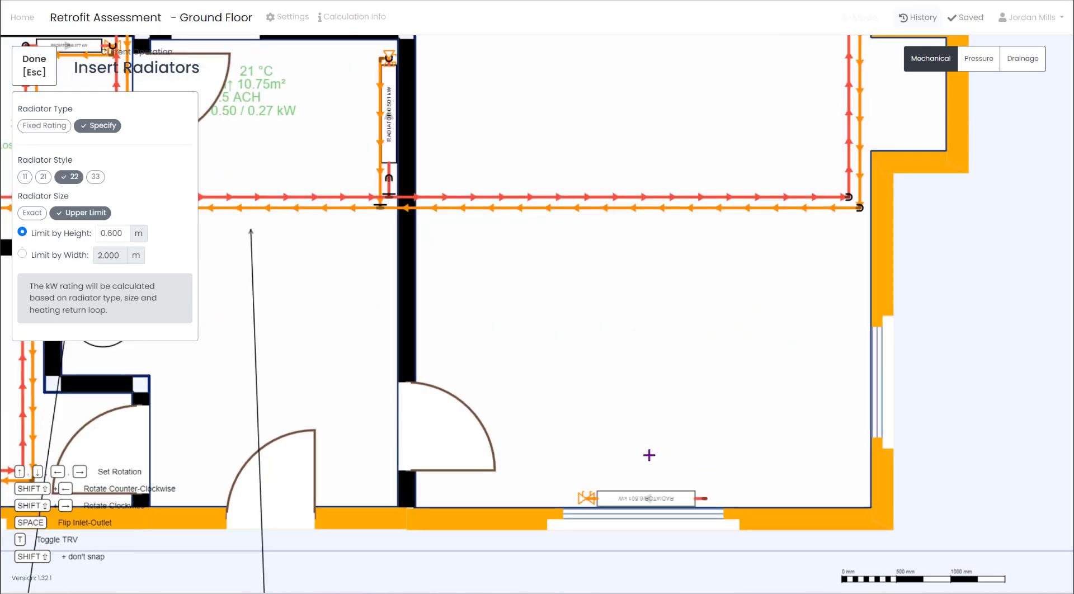
Place the 0.501 kW radiator under Lounge1's bottom window, tee it into the mains, and review it.
{"action": "left_click", "coordinate": [649, 455]}
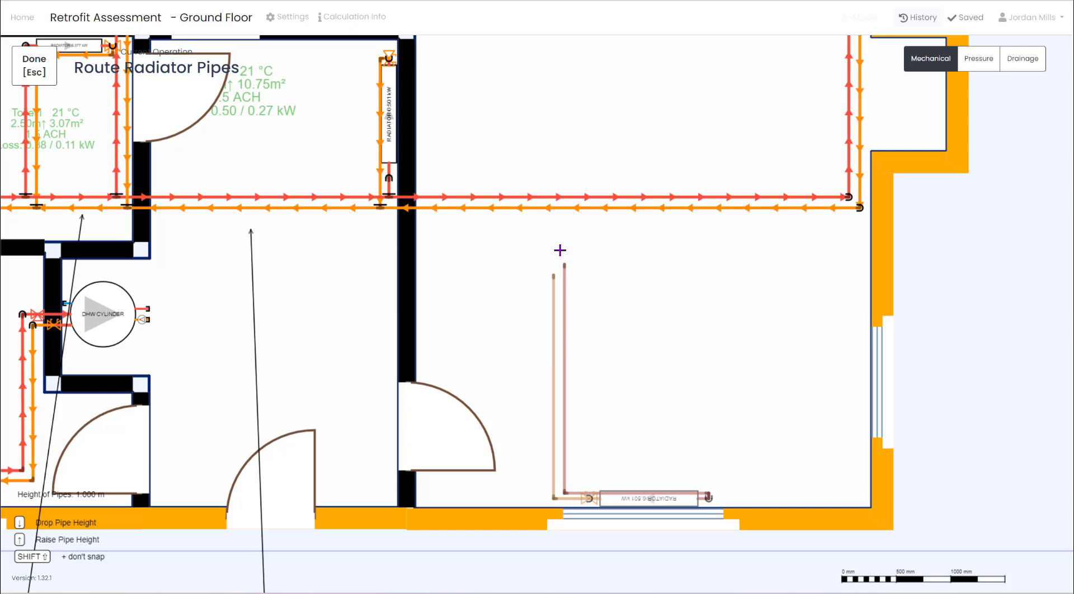
{"action": "scroll", "coordinate": [559, 250], "scroll_direction": "up", "scroll_amount": 2}
{"action": "left_click", "coordinate": [583, 182]}
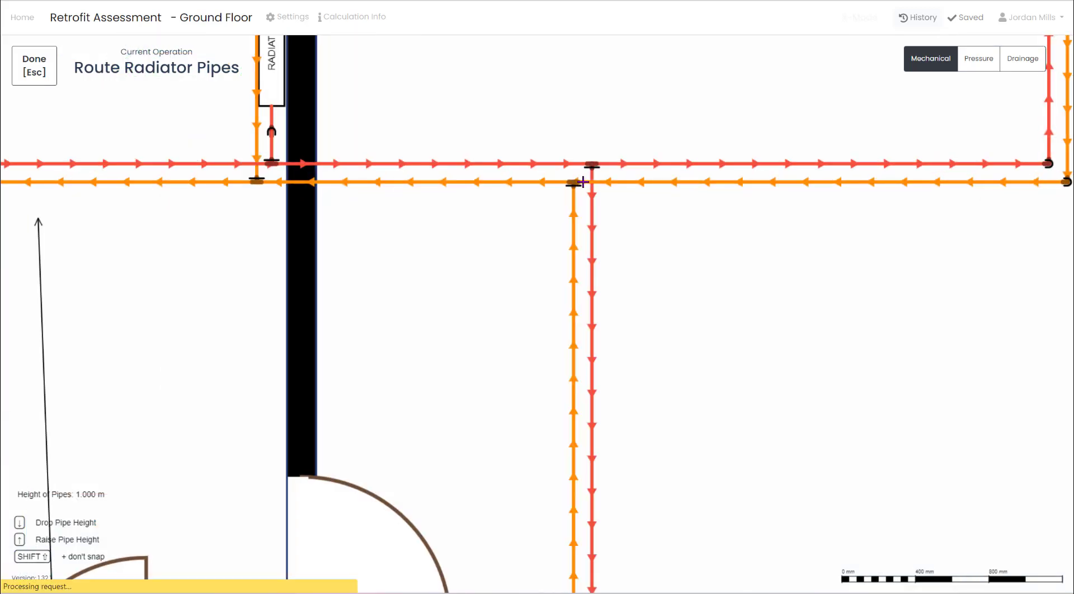
{"action": "key", "text": "Escape"}
{"action": "scroll", "coordinate": [549, 338], "scroll_direction": "up", "scroll_amount": 4}
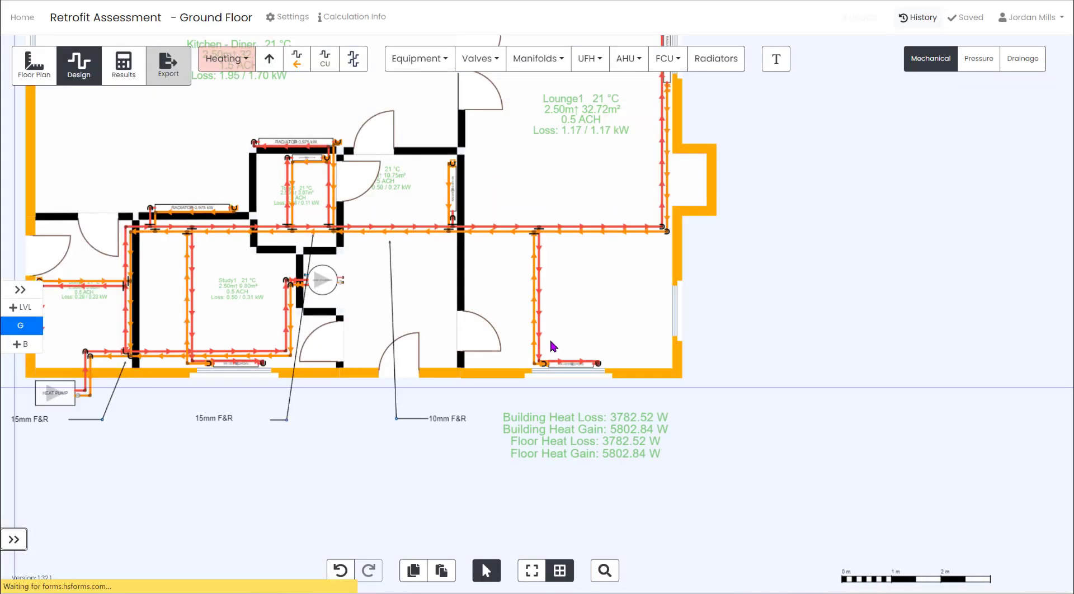
{"action": "scroll", "coordinate": [588, 391], "scroll_direction": "up", "scroll_amount": 3}
{"action": "left_click", "coordinate": [613, 378]}
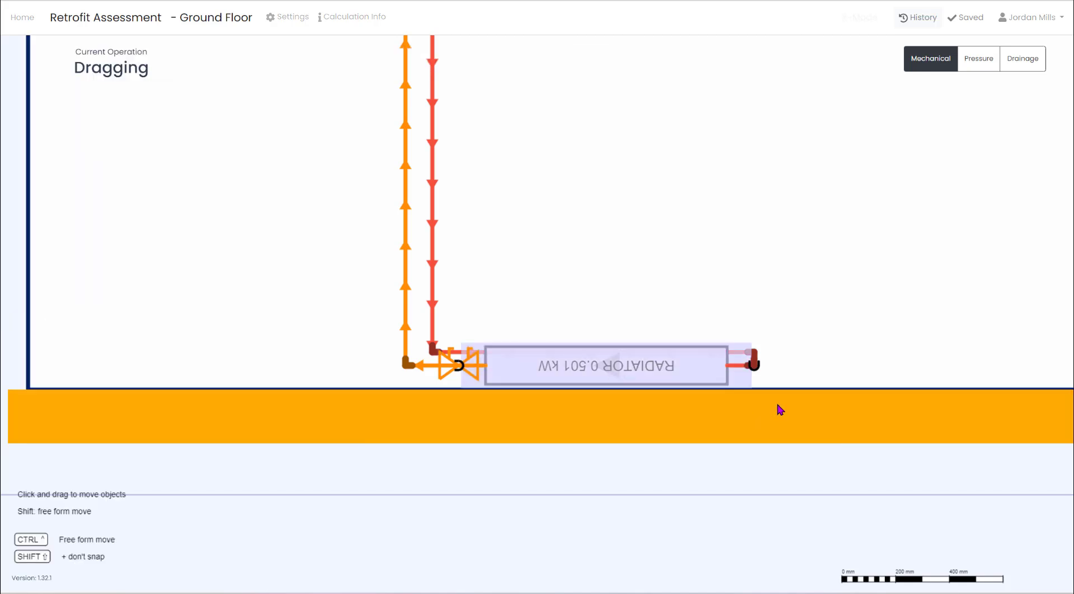
{"action": "scroll", "coordinate": [958, 350], "scroll_direction": "down", "scroll_amount": 5}
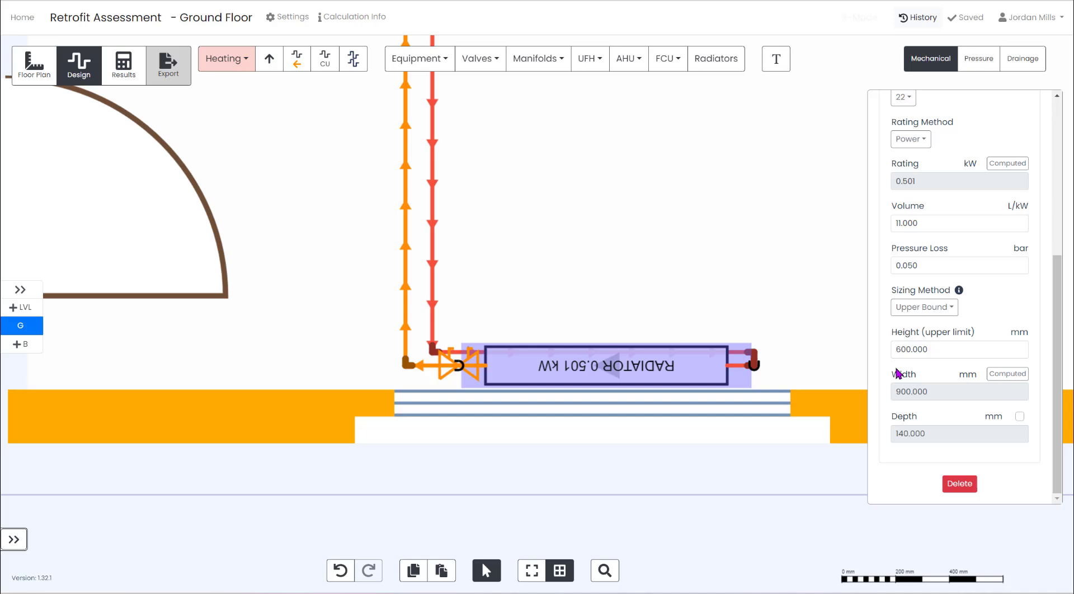
{"action": "scroll", "coordinate": [568, 424], "scroll_direction": "down", "scroll_amount": 7}
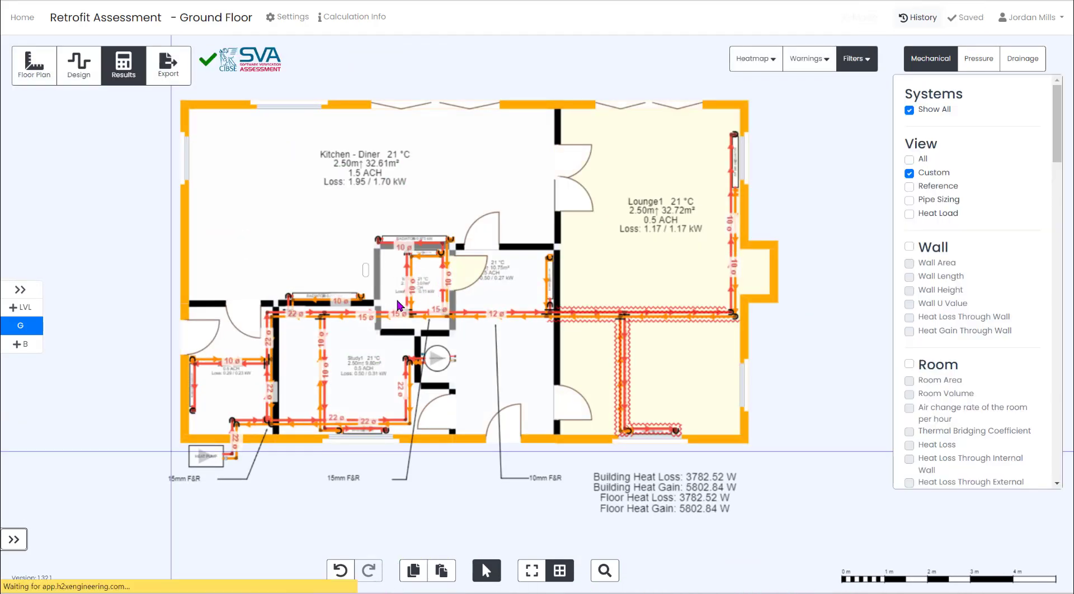
Zoom in and out around the ground-floor results plan to inspect the layout.
{"action": "scroll", "coordinate": [269, 391], "scroll_direction": "up", "scroll_amount": 2}
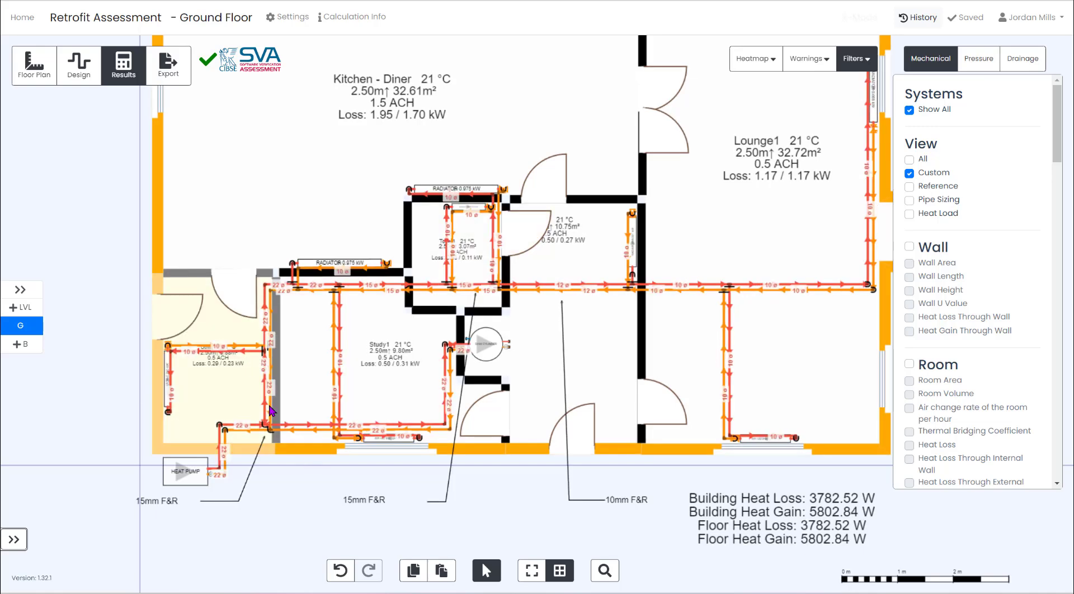
{"action": "scroll", "coordinate": [270, 411], "scroll_direction": "up", "scroll_amount": 3}
{"action": "scroll", "coordinate": [181, 237], "scroll_direction": "up", "scroll_amount": 1}
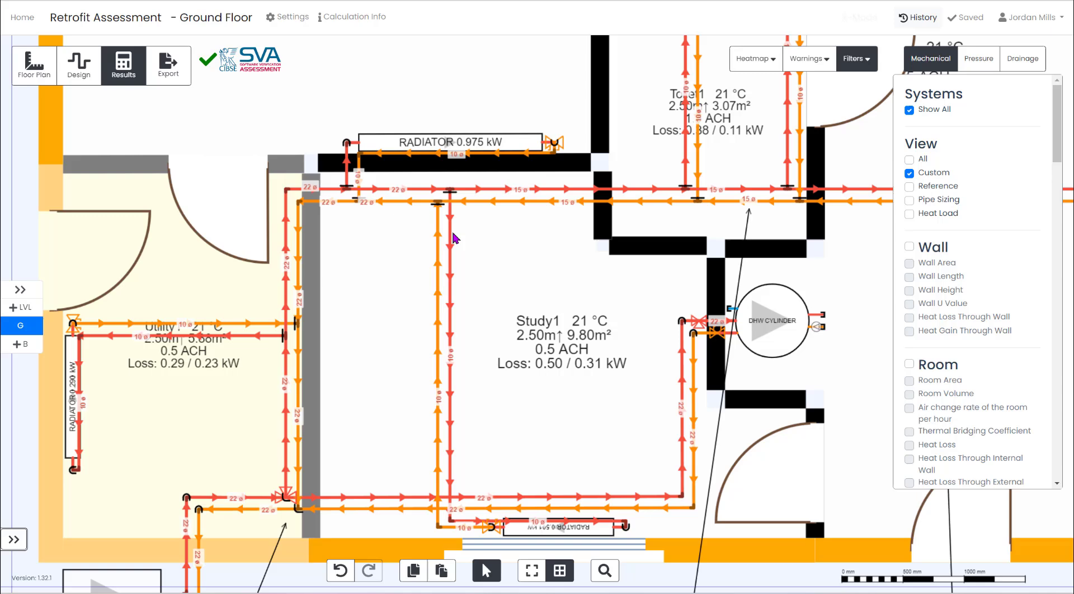
{"action": "scroll", "coordinate": [503, 242], "scroll_direction": "down", "scroll_amount": 4}
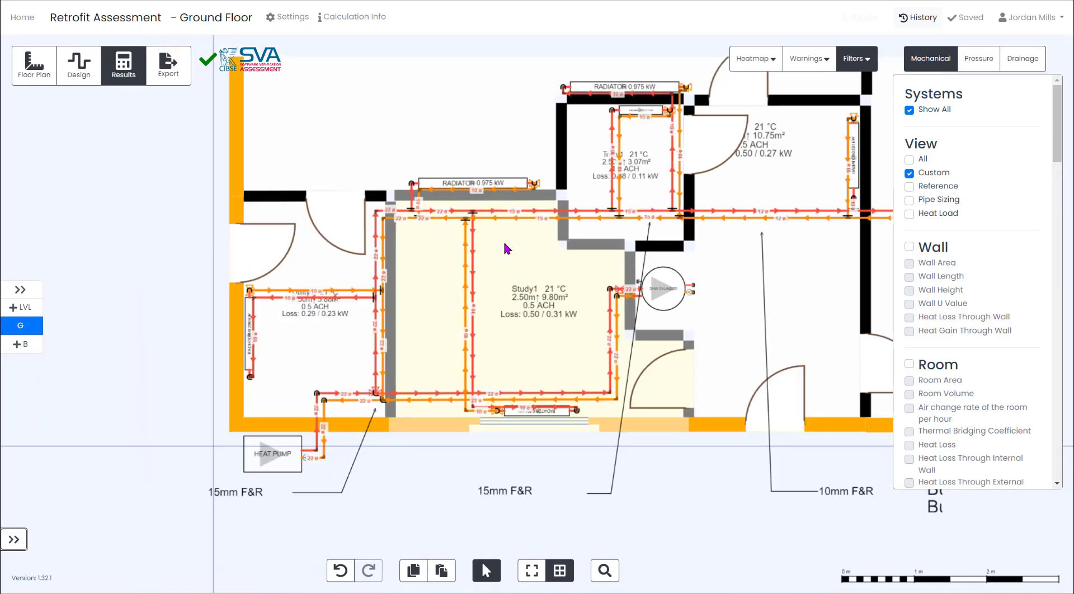
{"action": "scroll", "coordinate": [811, 252], "scroll_direction": "up", "scroll_amount": 3}
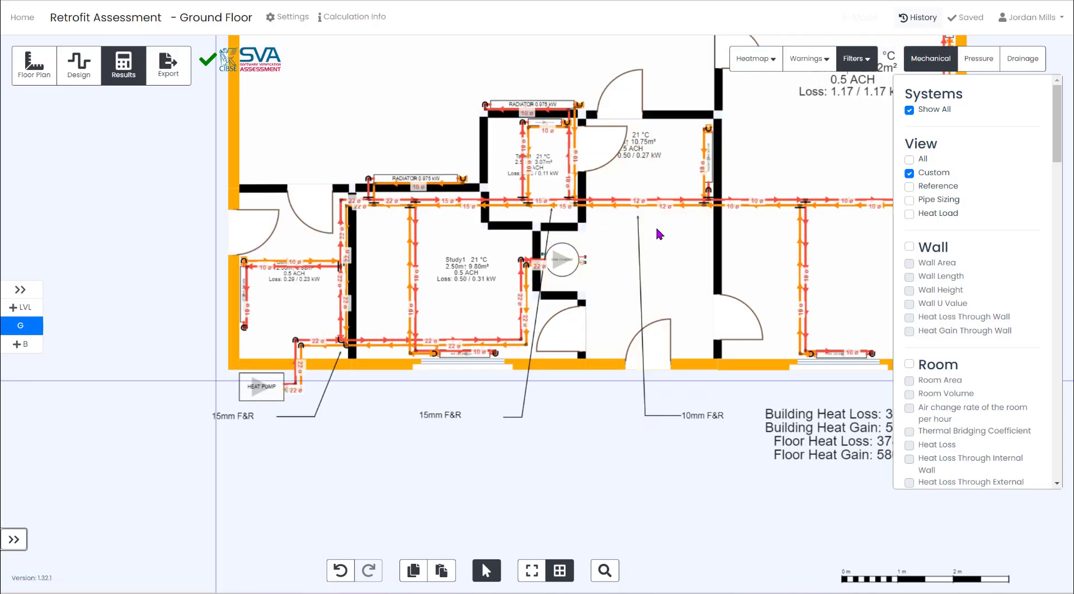
{"action": "scroll", "coordinate": [658, 233], "scroll_direction": "up", "scroll_amount": 2}
Set the Heating flow system's reticulation max velocity to 1.5 m/s, save, and return to the plan.
{"action": "left_click", "coordinate": [286, 23]}
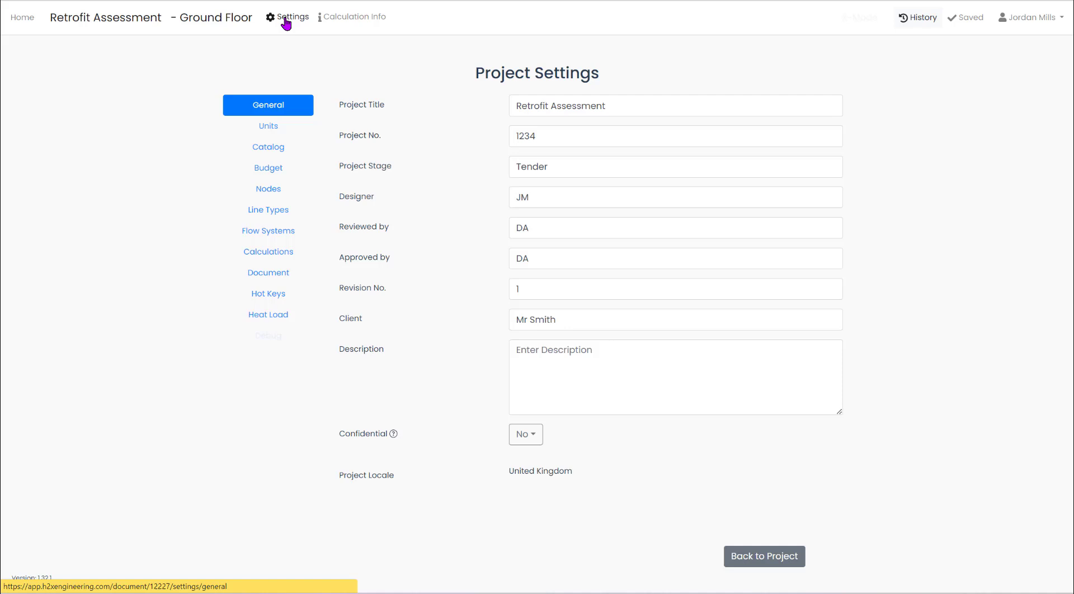
{"action": "left_click", "coordinate": [285, 232]}
{"action": "left_click", "coordinate": [628, 117]}
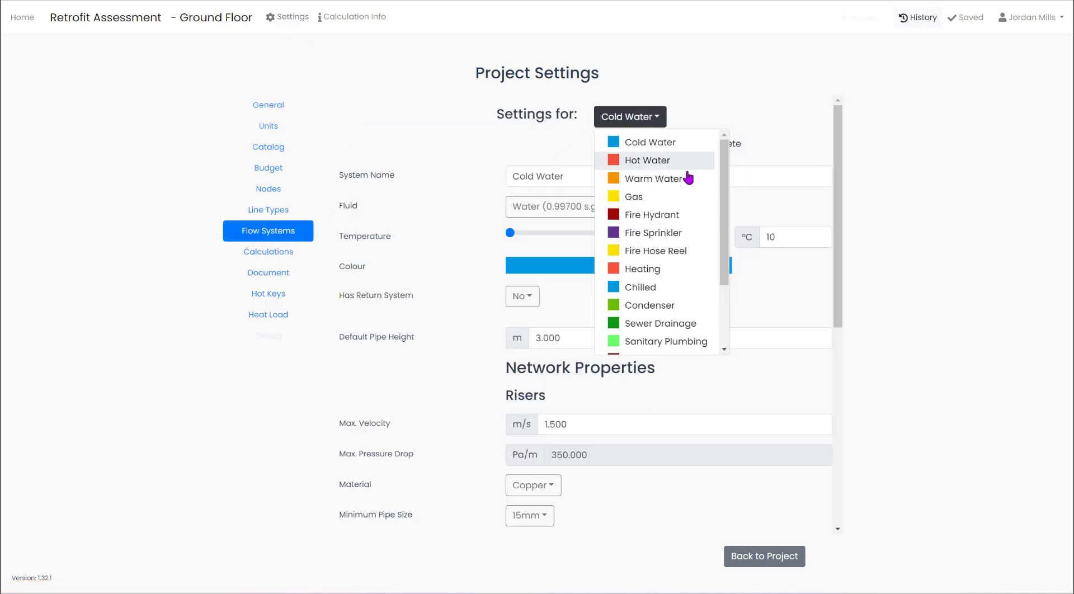
{"action": "left_click", "coordinate": [645, 263]}
{"action": "scroll", "coordinate": [639, 229], "scroll_direction": "down", "scroll_amount": 8}
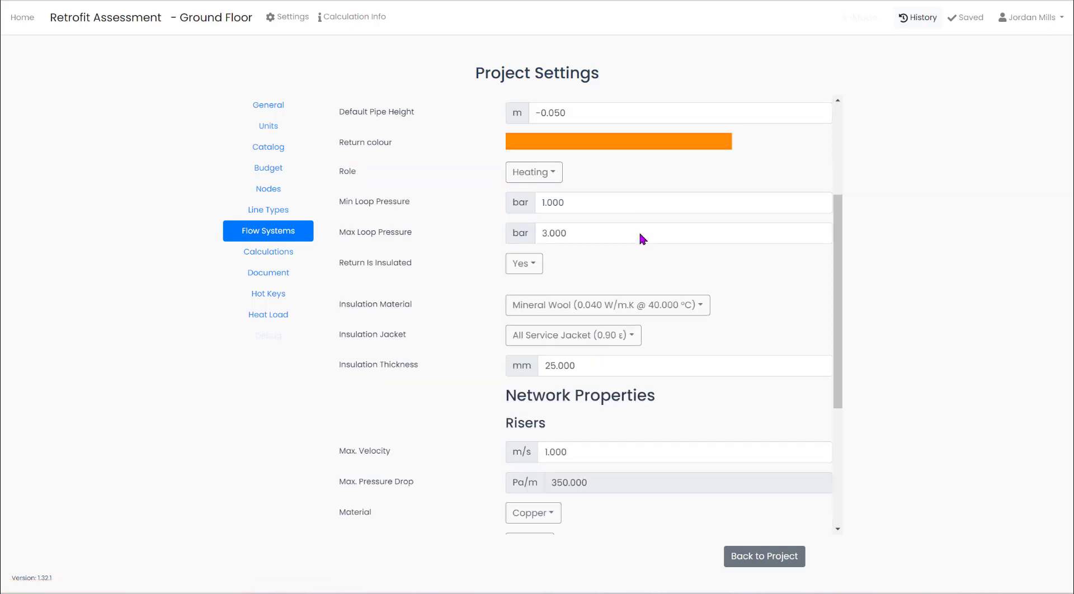
{"action": "left_click_drag", "start_coordinate": [567, 393], "coordinate": [549, 389]}
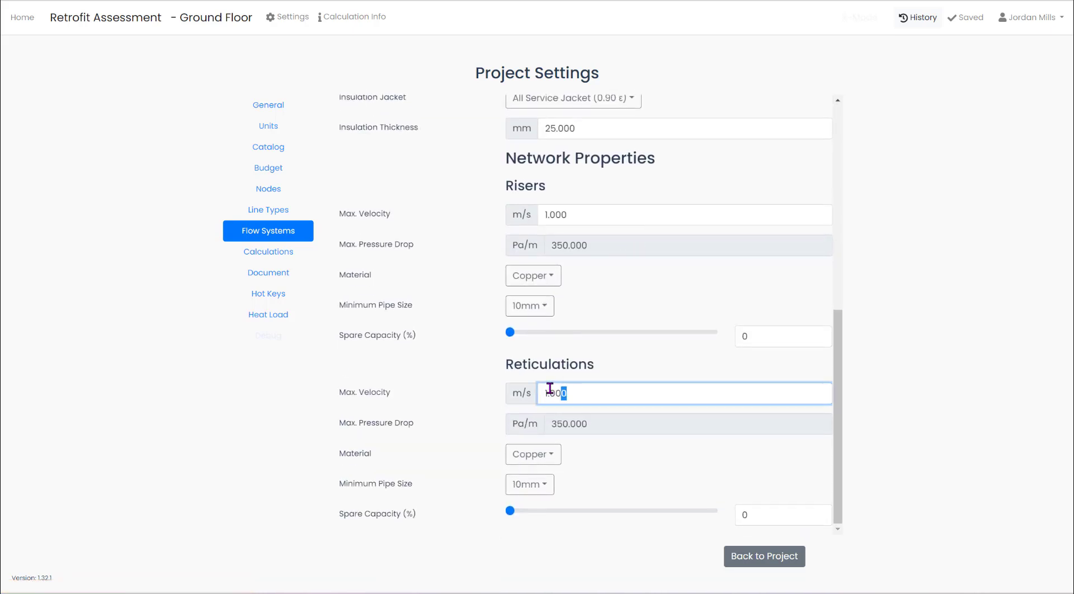
{"action": "type", "text": "1.5"}
{"action": "left_click", "coordinate": [935, 322]}
{"action": "left_click", "coordinate": [734, 556]}
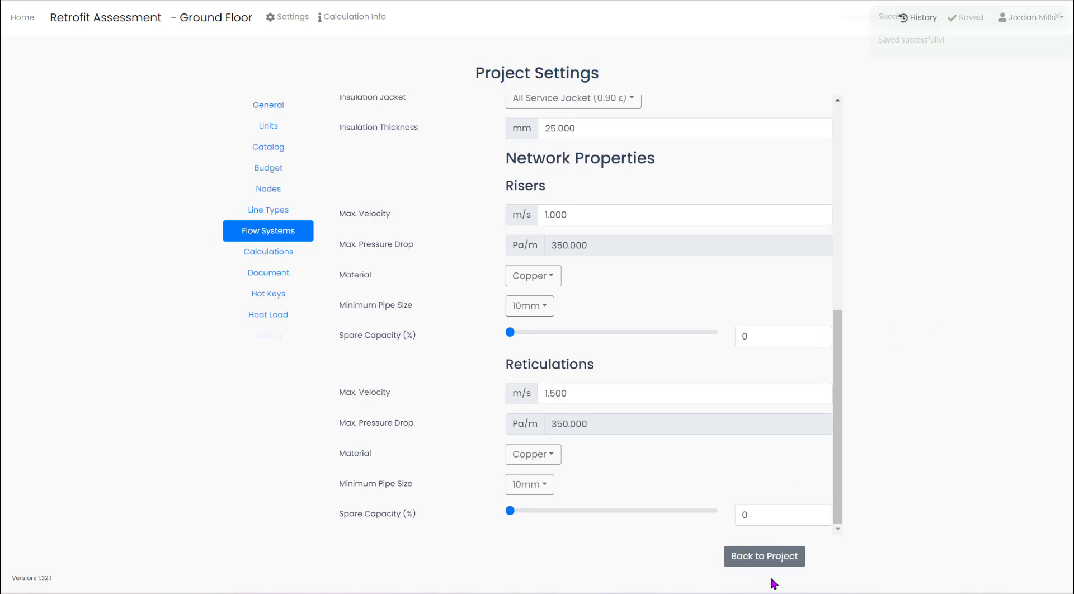
{"action": "left_click", "coordinate": [762, 555]}
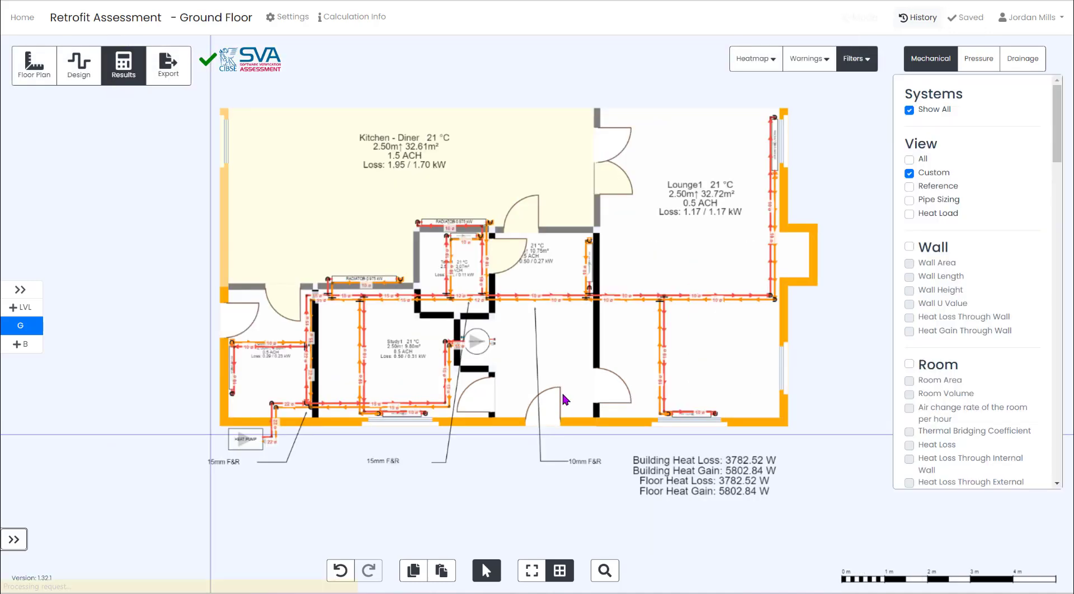
{"action": "scroll", "coordinate": [557, 326], "scroll_direction": "up", "scroll_amount": 5}
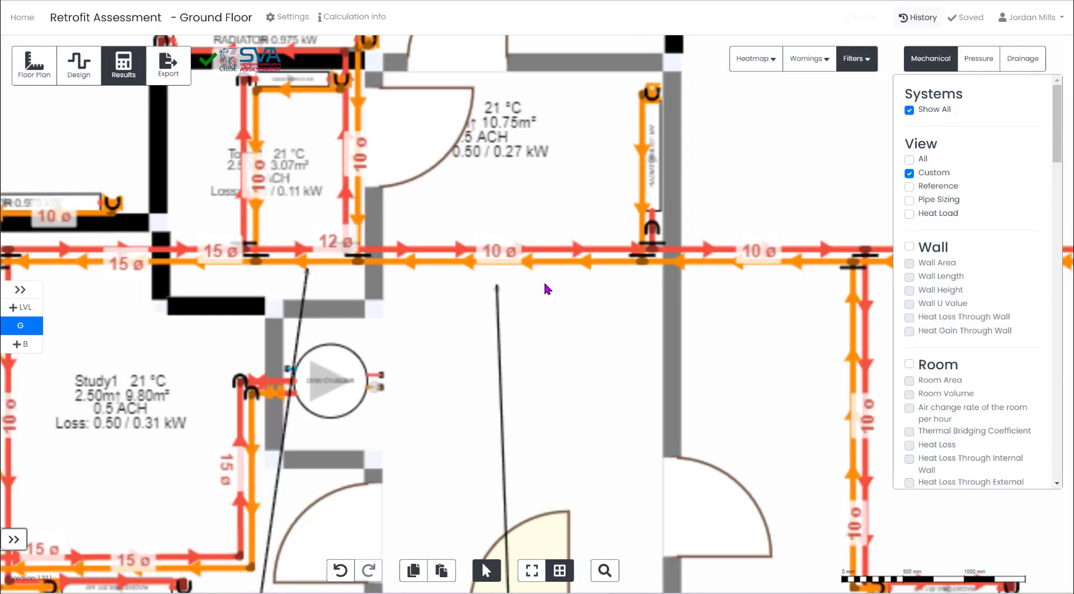
{"action": "scroll", "coordinate": [523, 282], "scroll_direction": "down", "scroll_amount": 3}
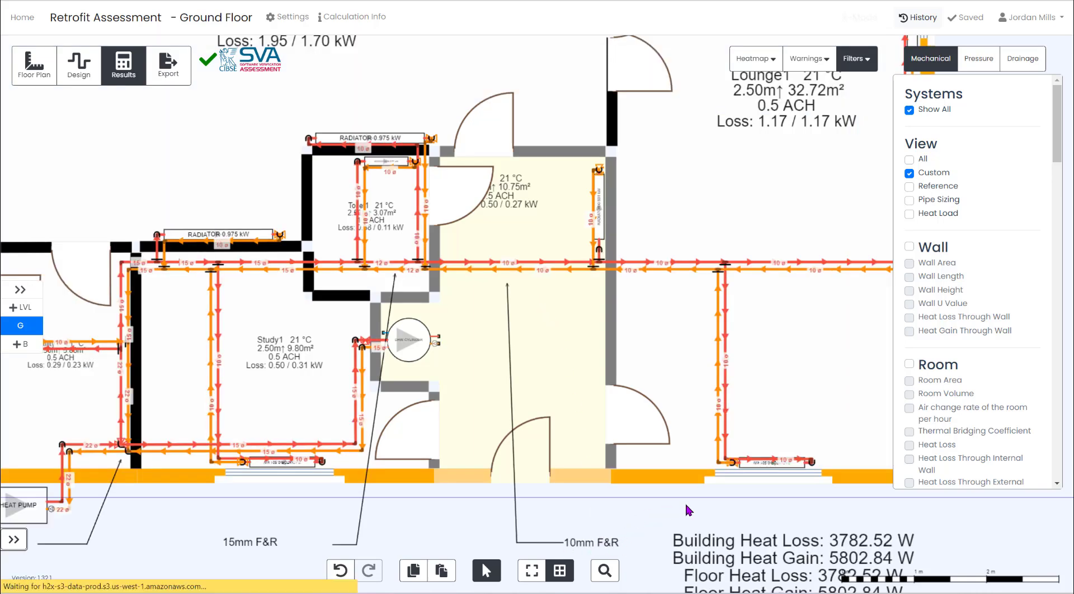
{"action": "scroll", "coordinate": [385, 331], "scroll_direction": "up", "scroll_amount": 2}
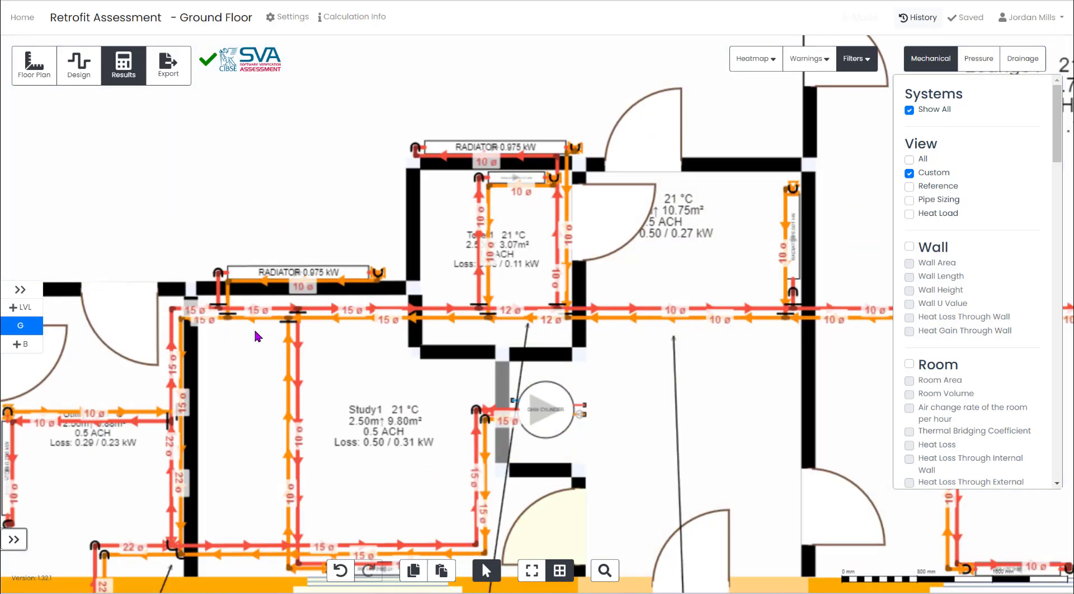
{"action": "scroll", "coordinate": [406, 325], "scroll_direction": "down", "scroll_amount": 3}
{"action": "scroll", "coordinate": [295, 453], "scroll_direction": "down", "scroll_amount": 1}
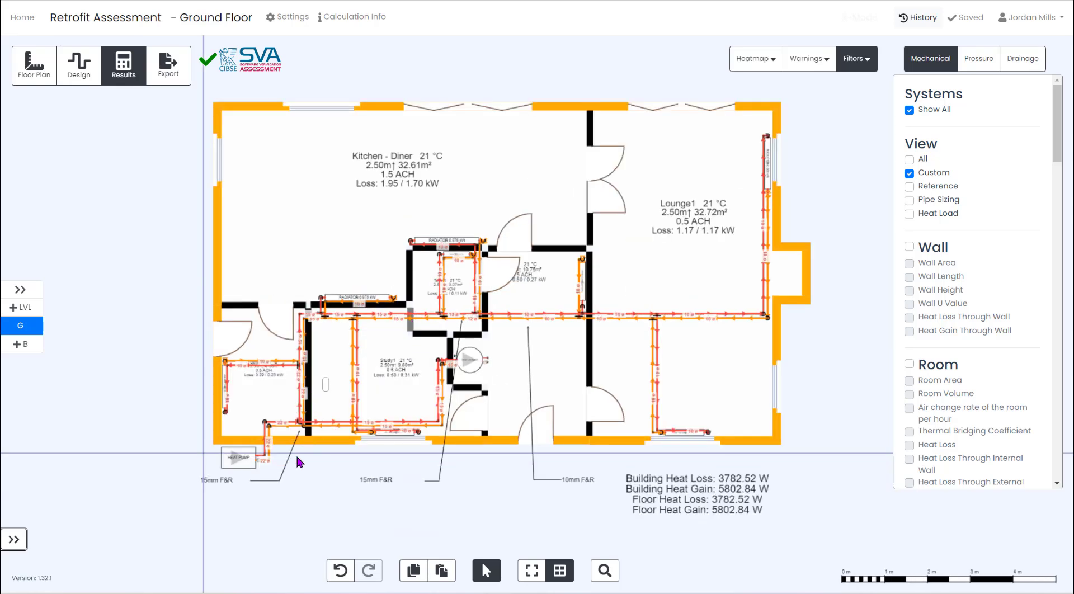
{"action": "scroll", "coordinate": [292, 449], "scroll_direction": "up", "scroll_amount": 7}
{"action": "scroll", "coordinate": [339, 240], "scroll_direction": "down", "scroll_amount": 4}
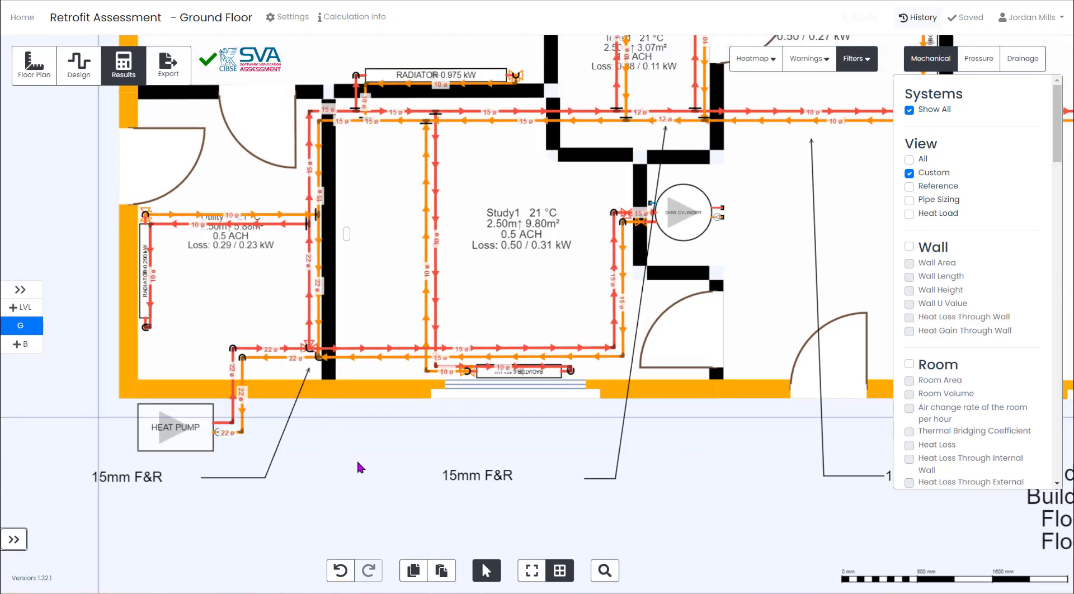
{"action": "scroll", "coordinate": [606, 511], "scroll_direction": "up", "scroll_amount": 4}
{"action": "scroll", "coordinate": [263, 452], "scroll_direction": "up", "scroll_amount": 2}
{"action": "scroll", "coordinate": [917, 263], "scroll_direction": "down", "scroll_amount": 10}
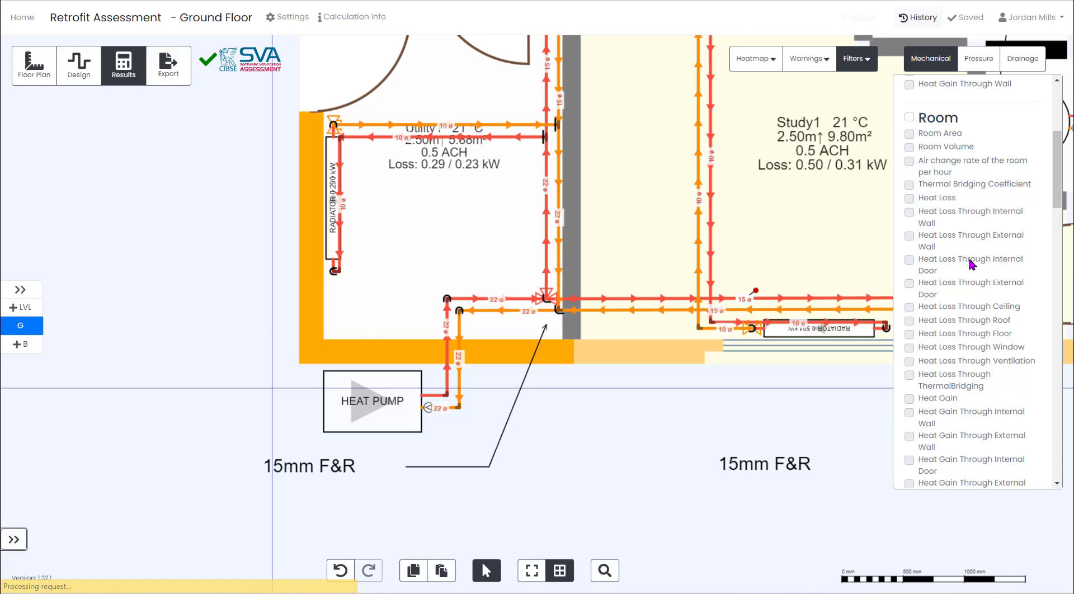
Label the heat pump with total pipe volume, total heat load, index circuit length and pump duty.
{"action": "scroll", "coordinate": [995, 237], "scroll_direction": "down", "scroll_amount": 1}
{"action": "left_click", "coordinate": [909, 257]}
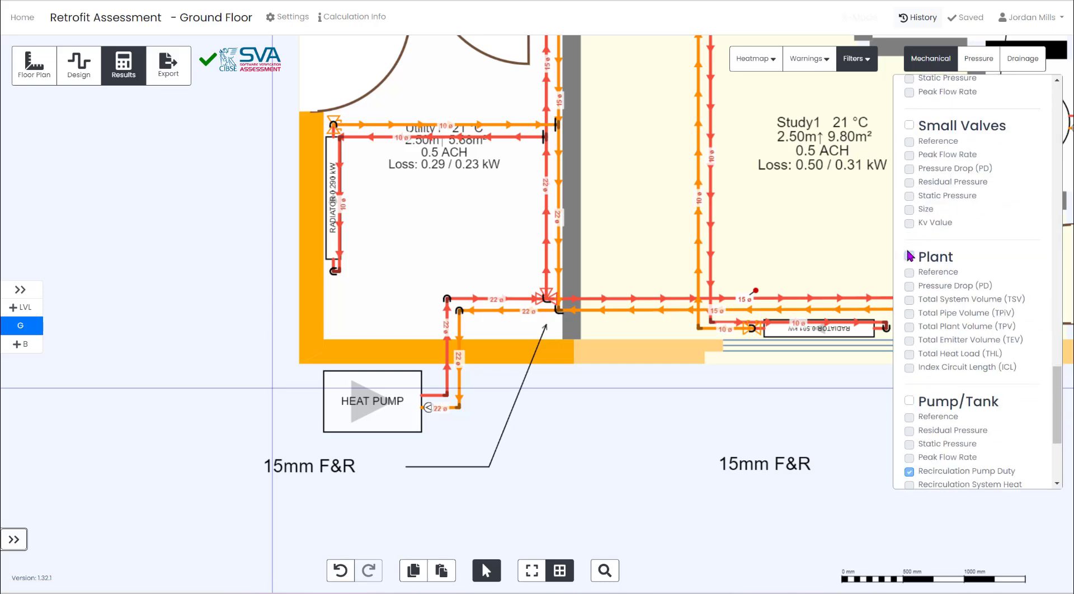
{"action": "scroll", "coordinate": [450, 425], "scroll_direction": "up", "scroll_amount": 3}
{"action": "left_click", "coordinate": [908, 354]}
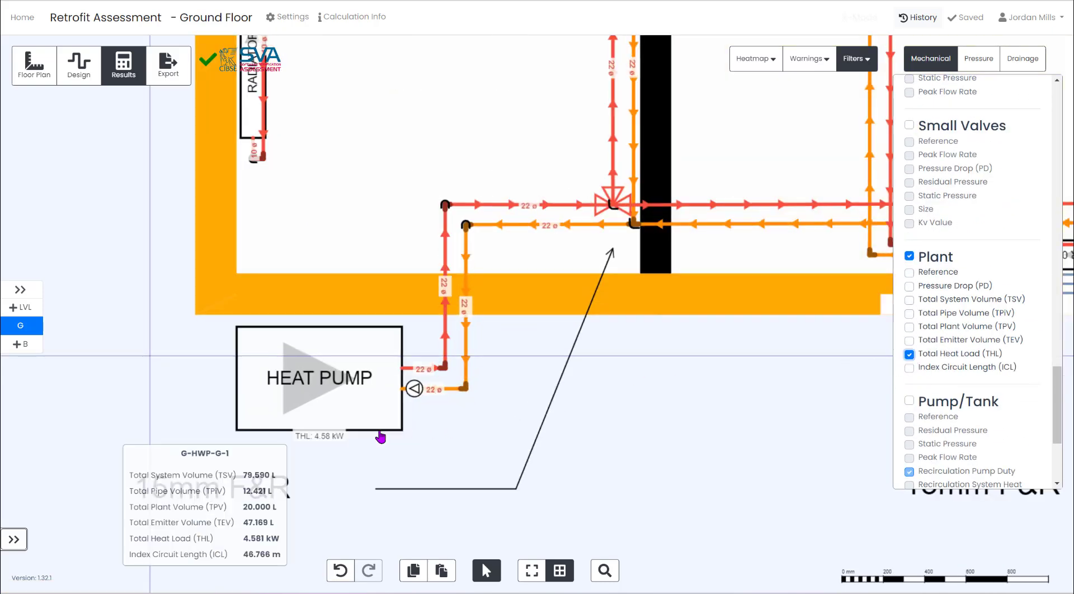
{"action": "left_click", "coordinate": [910, 314]}
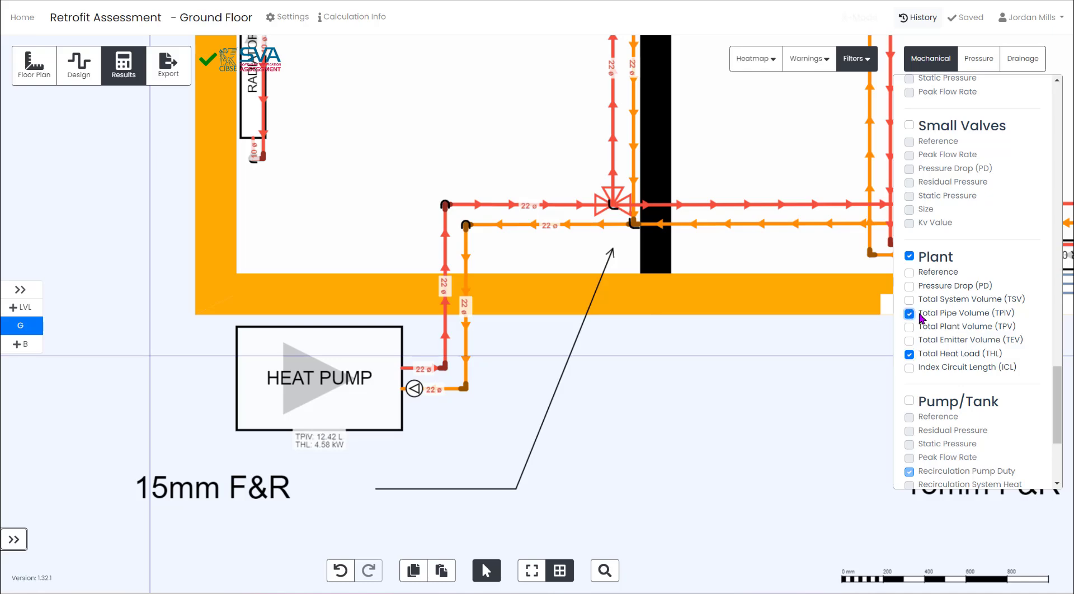
{"action": "left_click", "coordinate": [910, 368]}
{"action": "scroll", "coordinate": [959, 327], "scroll_direction": "down", "scroll_amount": 2}
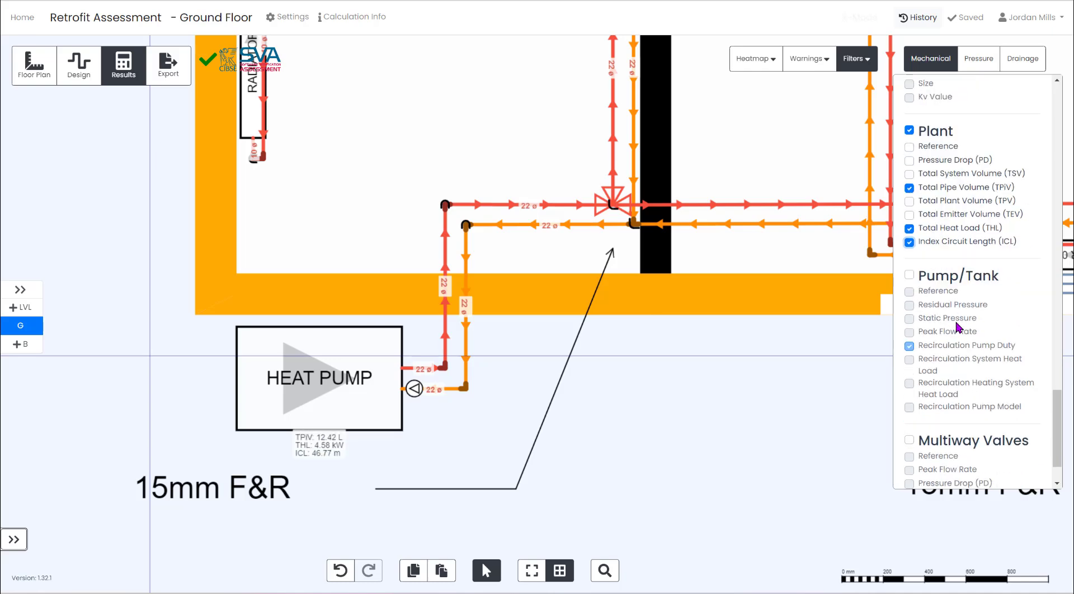
{"action": "left_click", "coordinate": [910, 275]}
Highlight the index circuit, briefly showing then hiding recirculation flow rate and velocity labels.
{"action": "scroll", "coordinate": [391, 411], "scroll_direction": "up", "scroll_amount": 2}
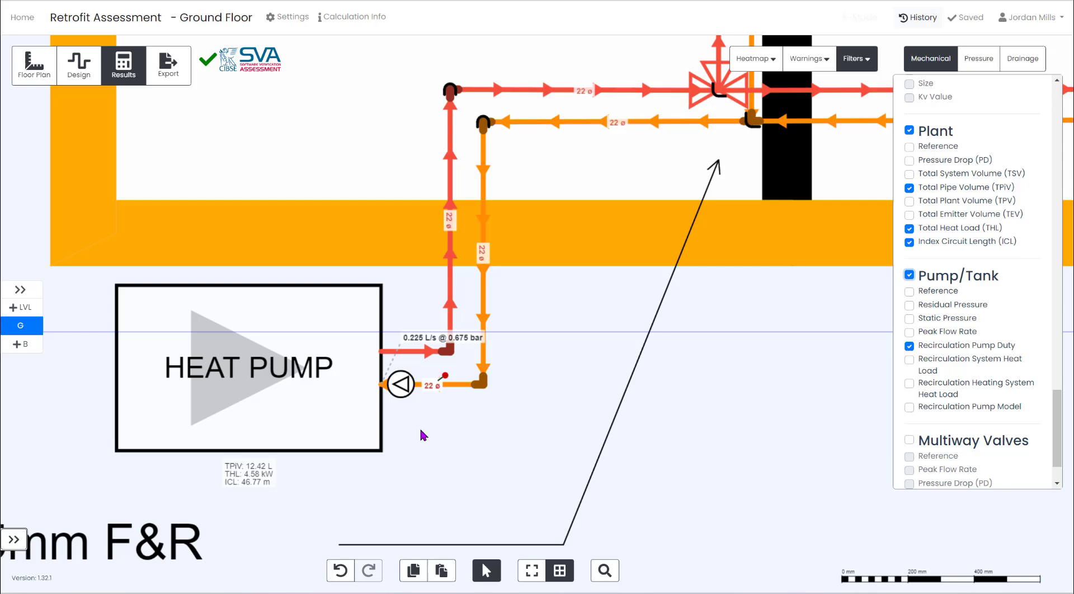
{"action": "scroll", "coordinate": [447, 432], "scroll_direction": "down", "scroll_amount": 2}
{"action": "scroll", "coordinate": [913, 260], "scroll_direction": "down", "scroll_amount": 8}
{"action": "scroll", "coordinate": [913, 260], "scroll_direction": "up", "scroll_amount": 2}
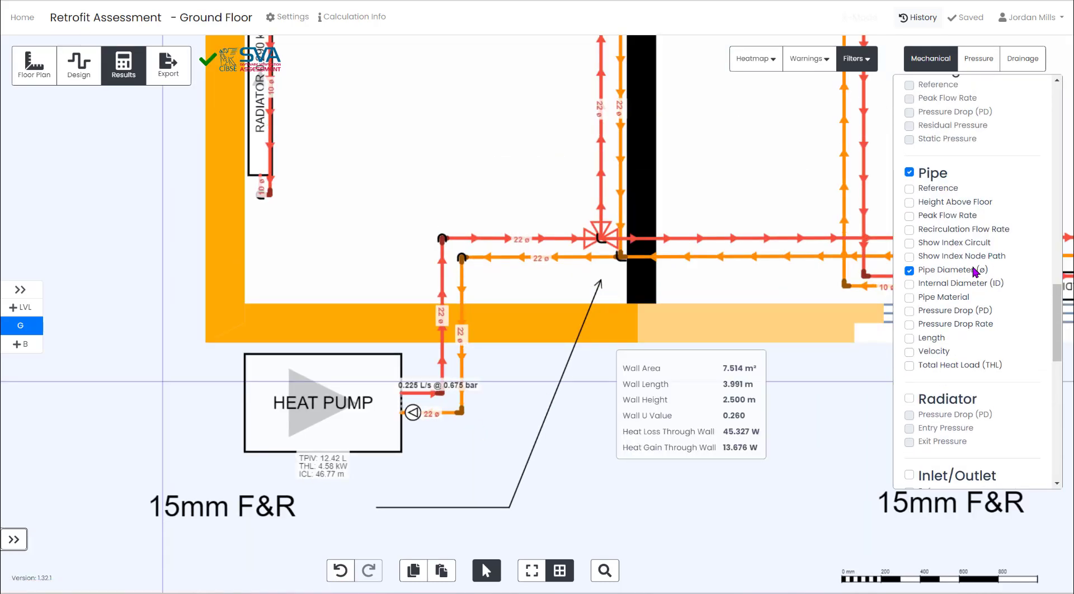
{"action": "left_click", "coordinate": [910, 242]}
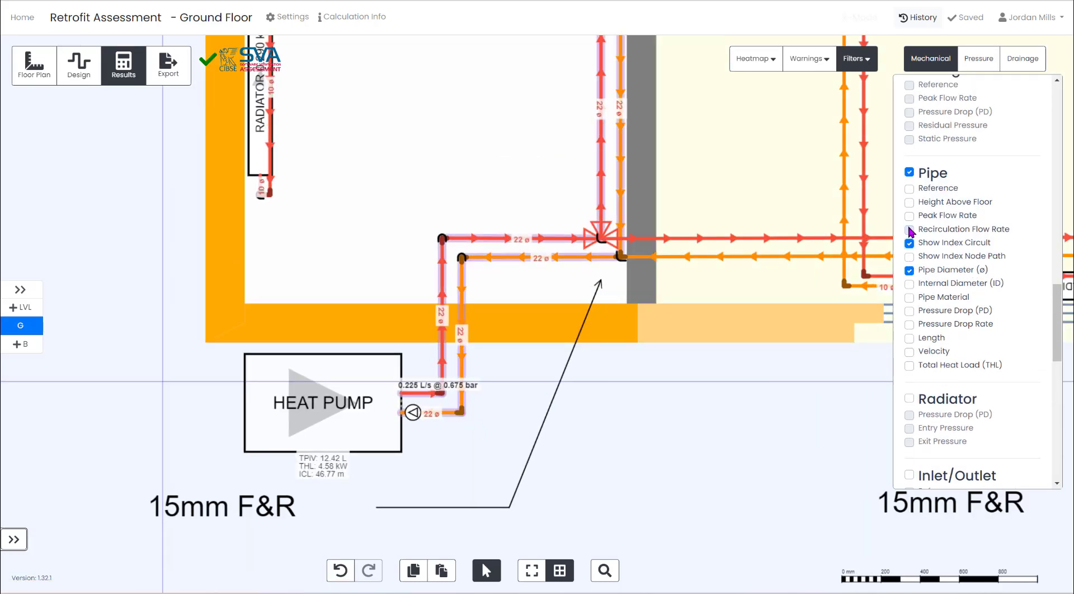
{"action": "left_click", "coordinate": [909, 229]}
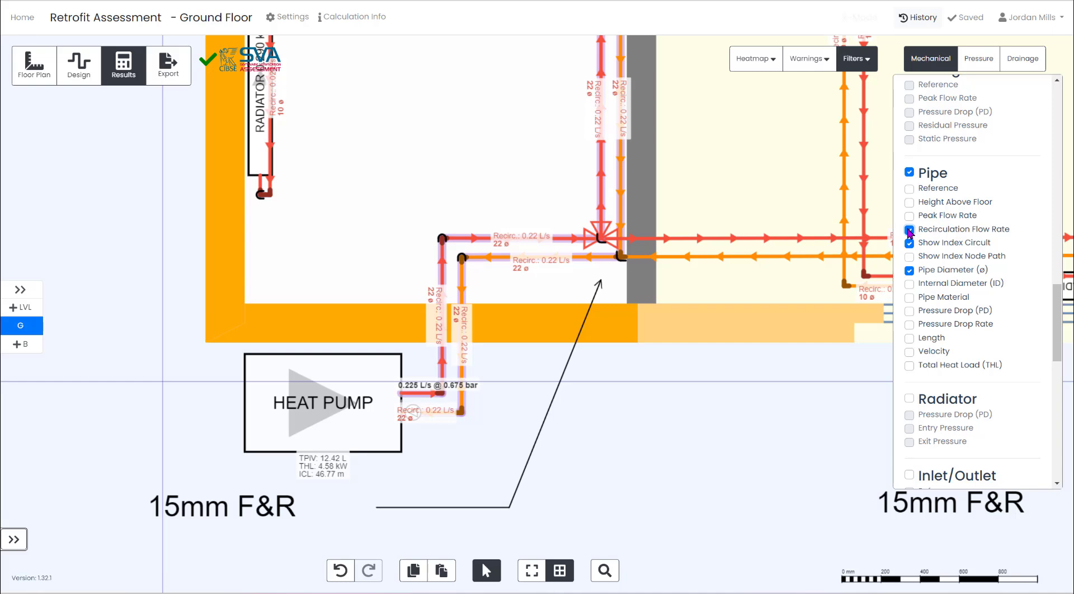
{"action": "left_click", "coordinate": [909, 230]}
{"action": "left_click", "coordinate": [909, 352]}
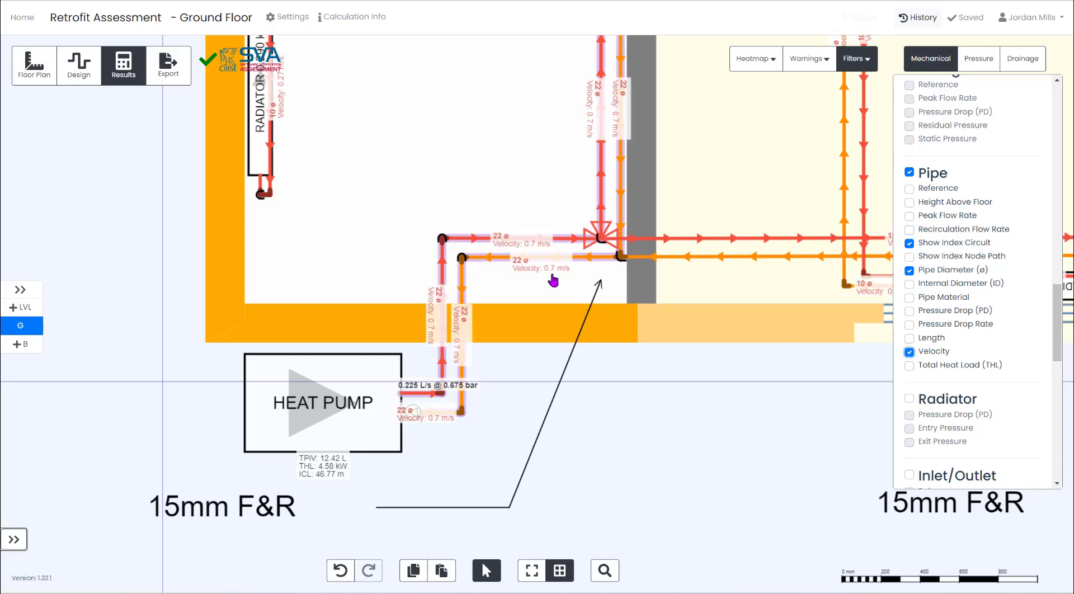
{"action": "scroll", "coordinate": [553, 281], "scroll_direction": "up", "scroll_amount": 2}
{"action": "left_click", "coordinate": [908, 351]}
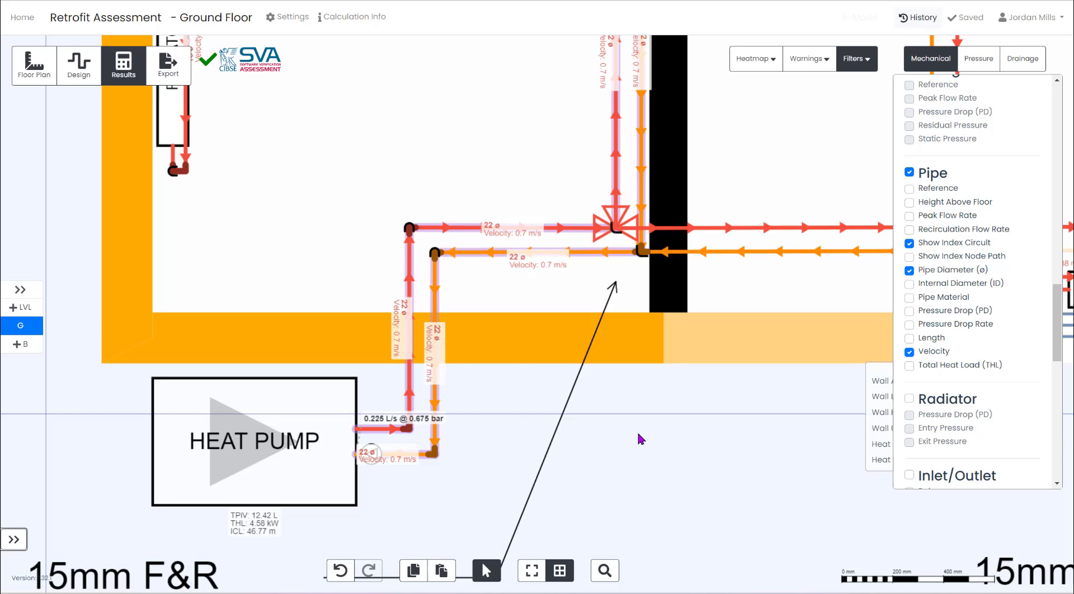
{"action": "scroll", "coordinate": [492, 451], "scroll_direction": "down", "scroll_amount": 5}
Zoom out to the whole floor and start a PDF export of the design.
{"action": "scroll", "coordinate": [218, 440], "scroll_direction": "down", "scroll_amount": 4}
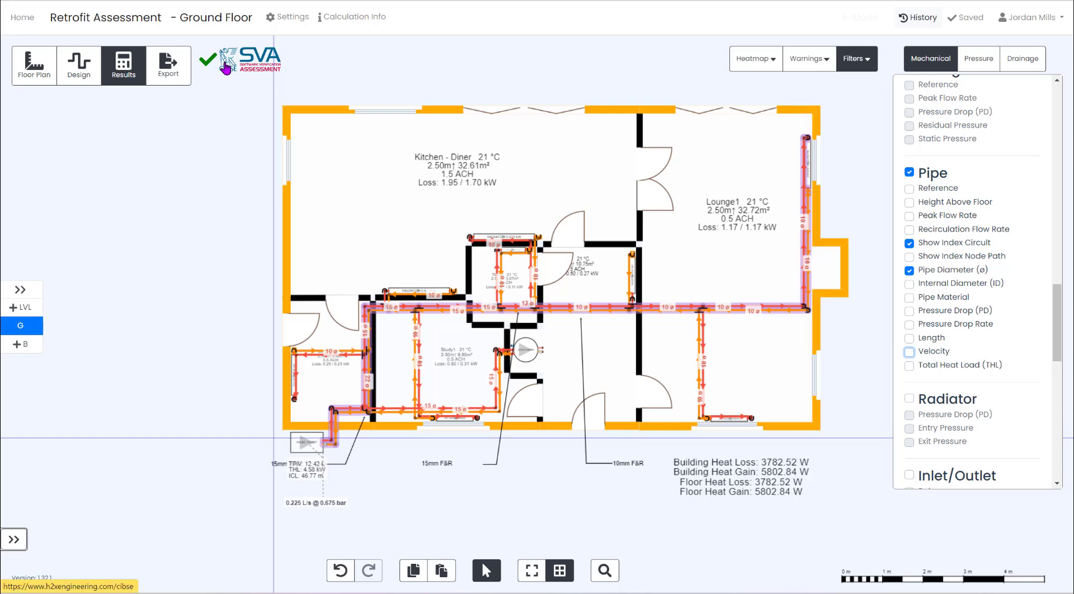
{"action": "left_click", "coordinate": [157, 77]}
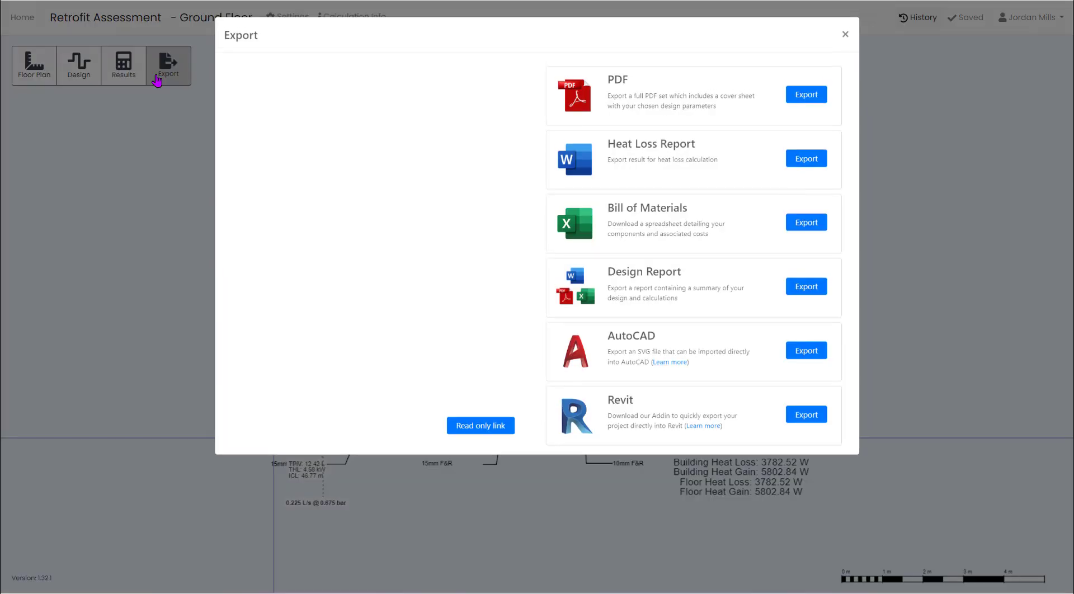
{"action": "left_click", "coordinate": [808, 100]}
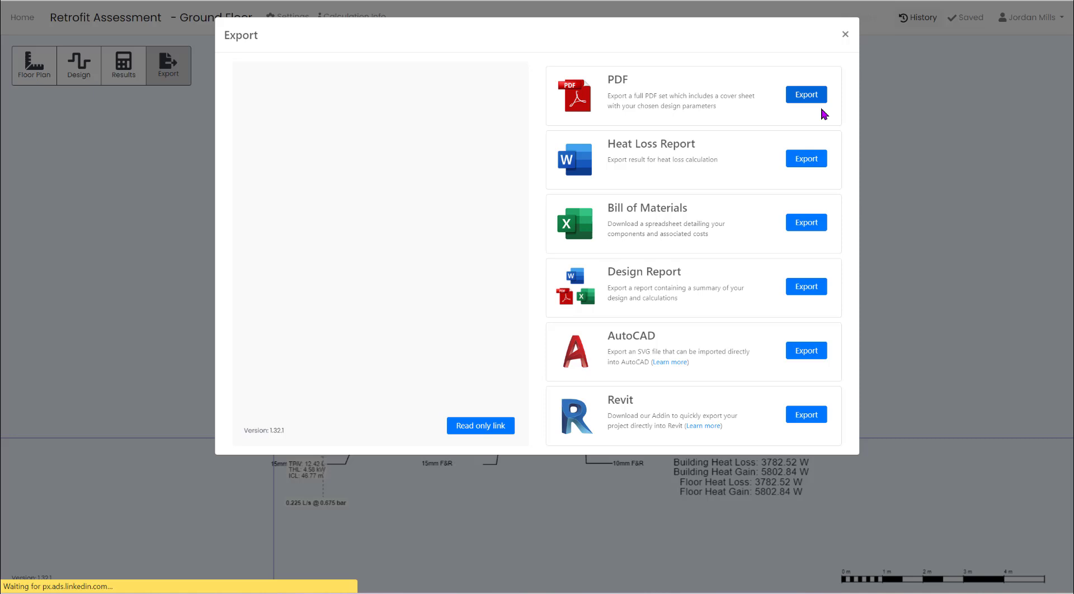